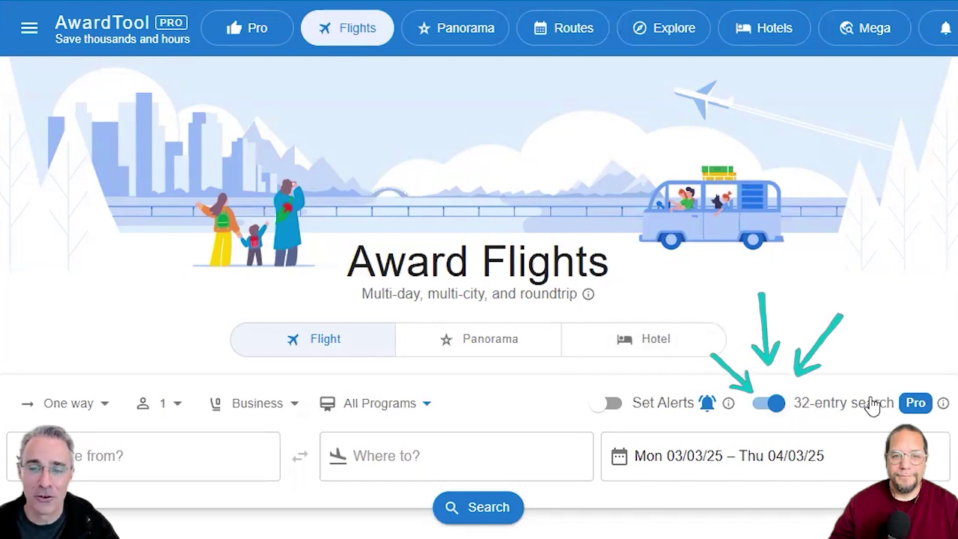
# Set the departure airport to Detroit (DTW)
pyautogui.moveTo(869, 403); pyautogui.dragTo(802, 404)
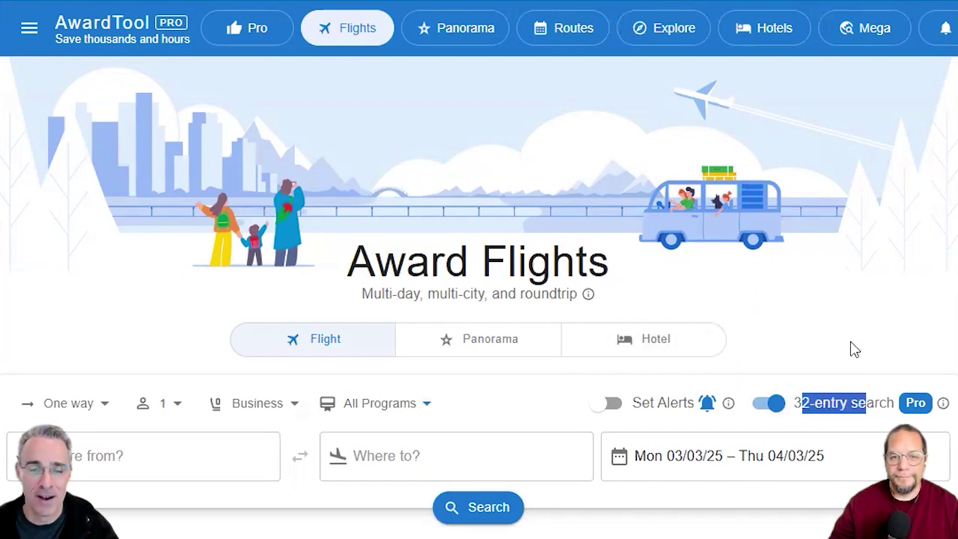
pyautogui.click(855, 349)
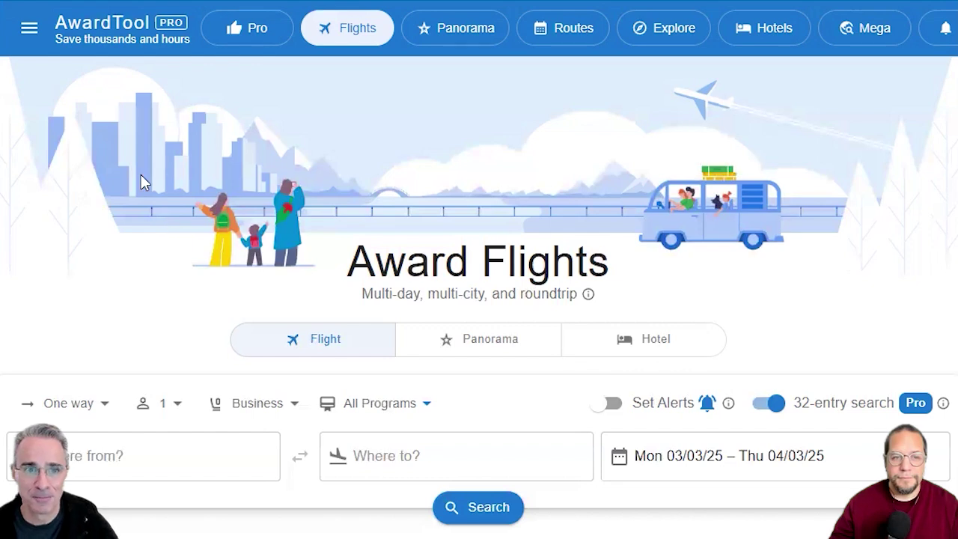
pyautogui.scroll(-2, 141, 182)
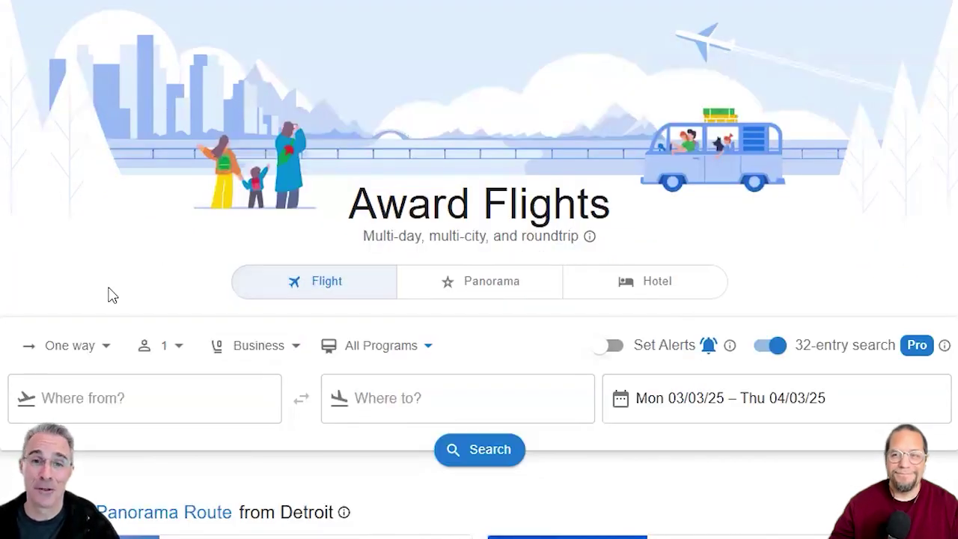
pyautogui.click(141, 402)
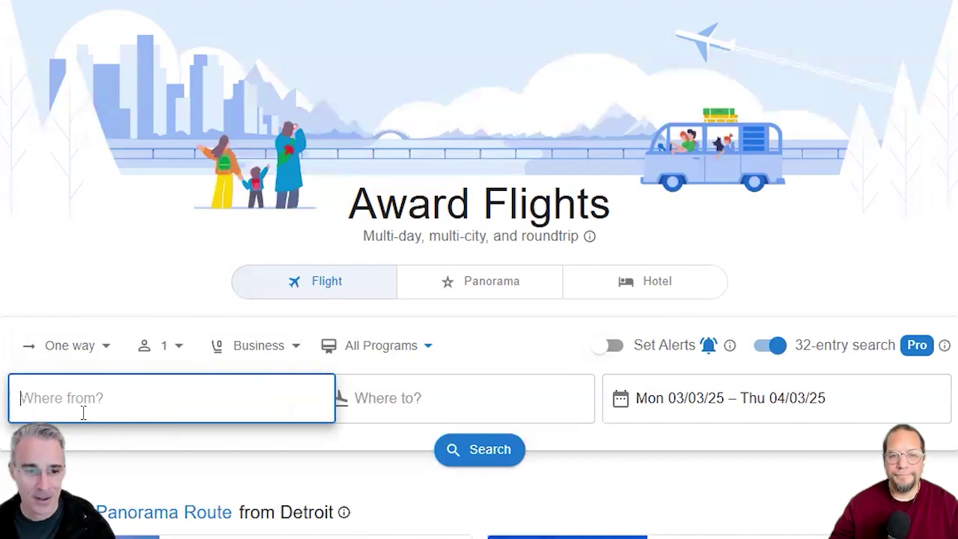
pyautogui.write('d')
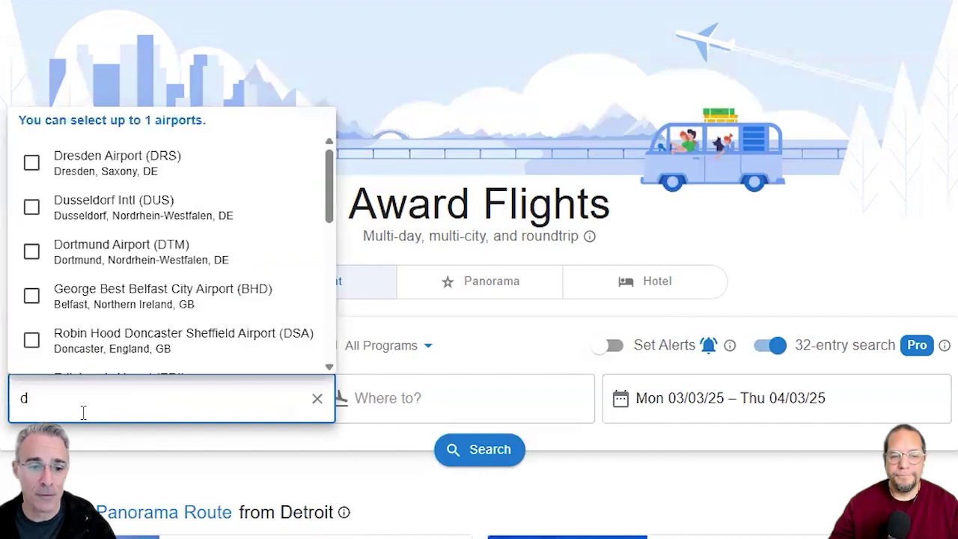
pyautogui.write('tw')
pyautogui.click(150, 468)
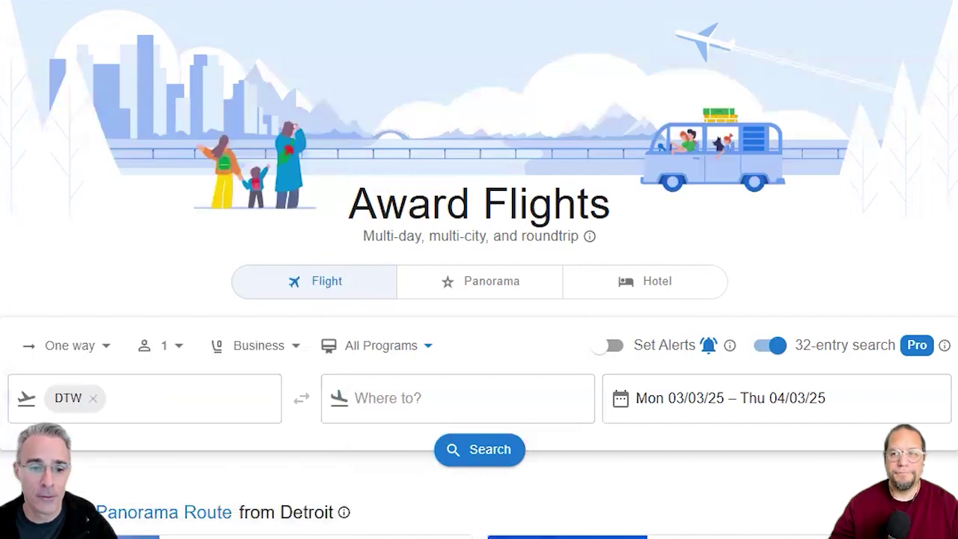
pyautogui.click(338, 404)
# Set the destination to Paris (All Airports) (PAR)
pyautogui.click(384, 398)
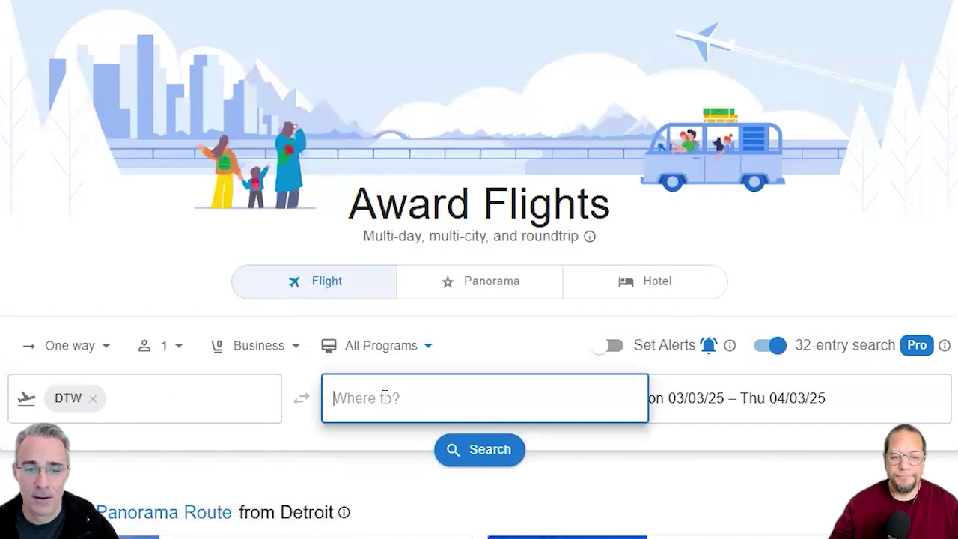
pyautogui.write('paris')
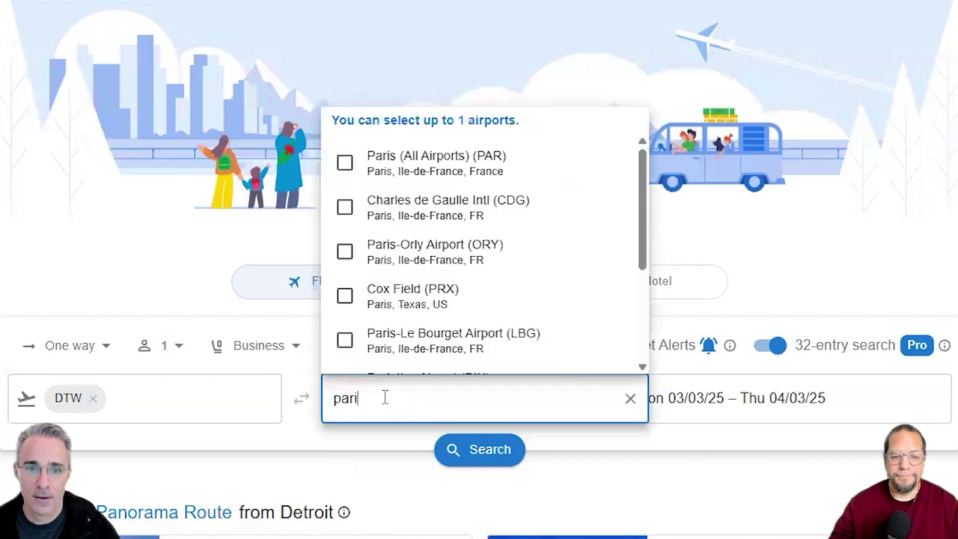
pyautogui.click(345, 165)
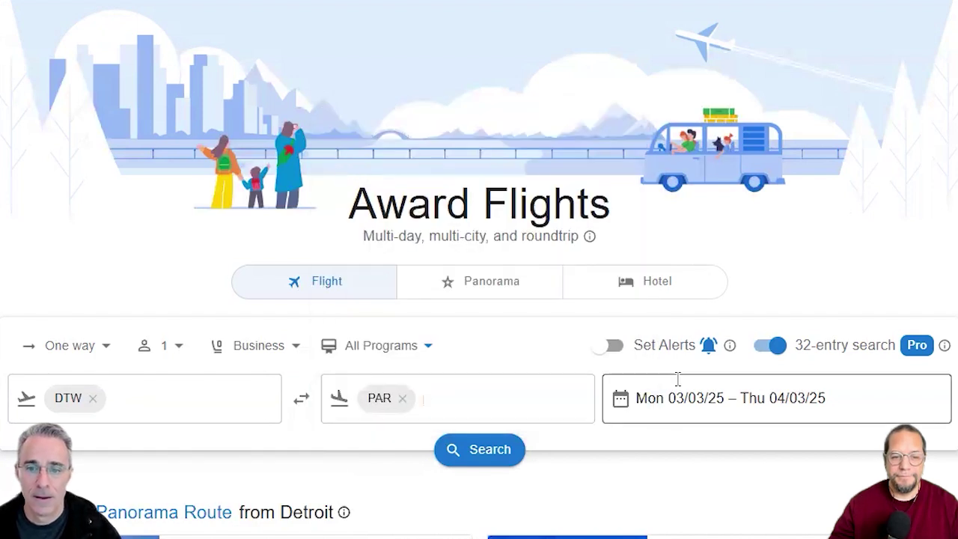
# Pick May 1 as the start and June 1 as the end of the travel date range
pyautogui.click(645, 402)
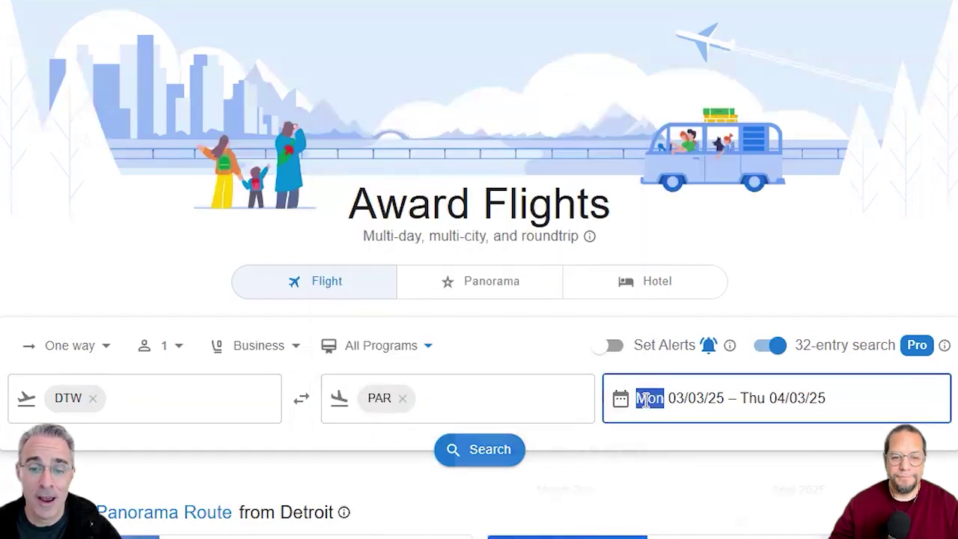
pyautogui.scroll(-2, 698, 377)
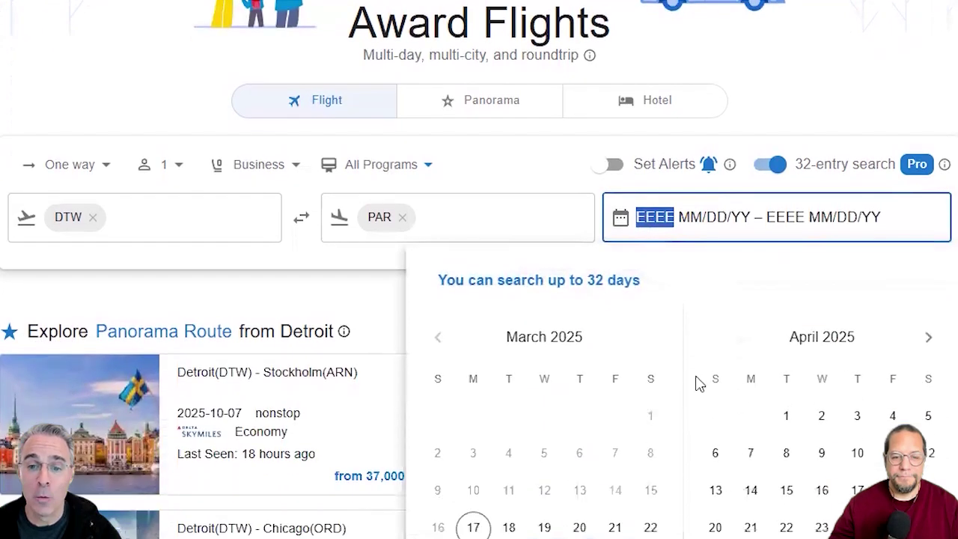
pyautogui.scroll(-1, 675, 347)
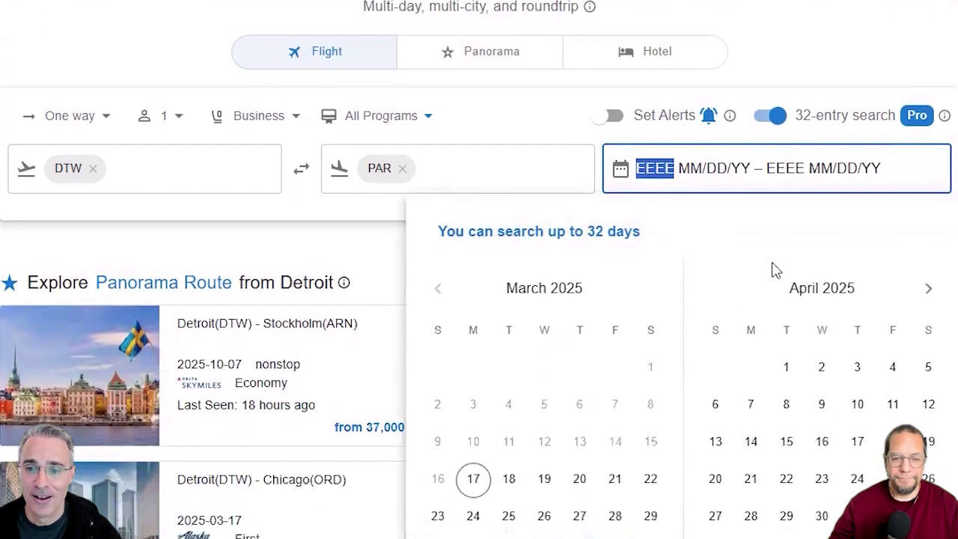
pyautogui.click(929, 289)
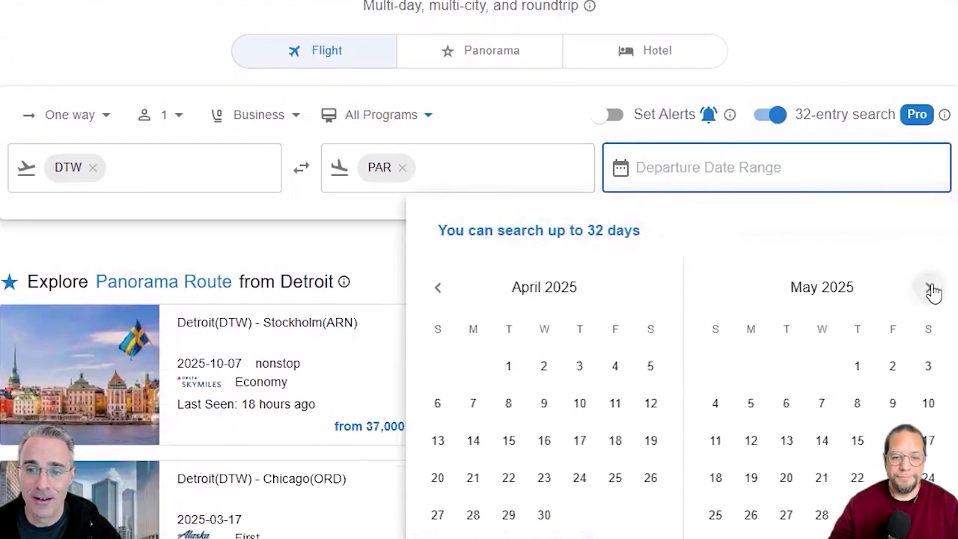
pyautogui.click(858, 367)
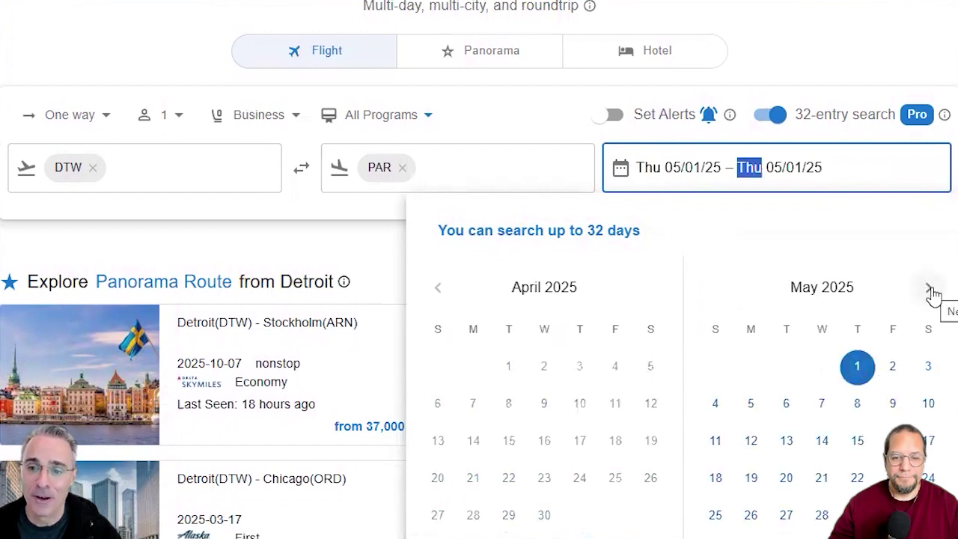
pyautogui.click(930, 289)
pyautogui.scroll(-1, 628, 278)
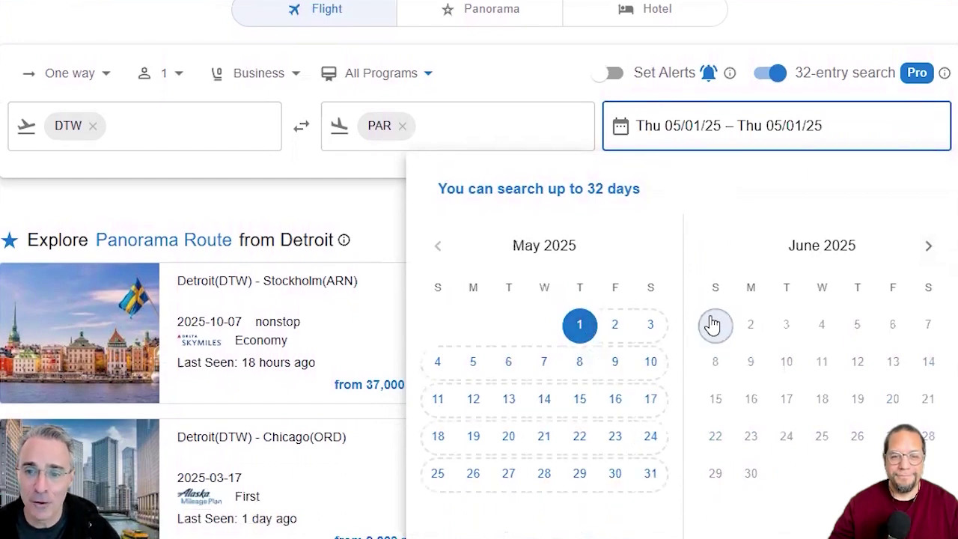
pyautogui.click(714, 325)
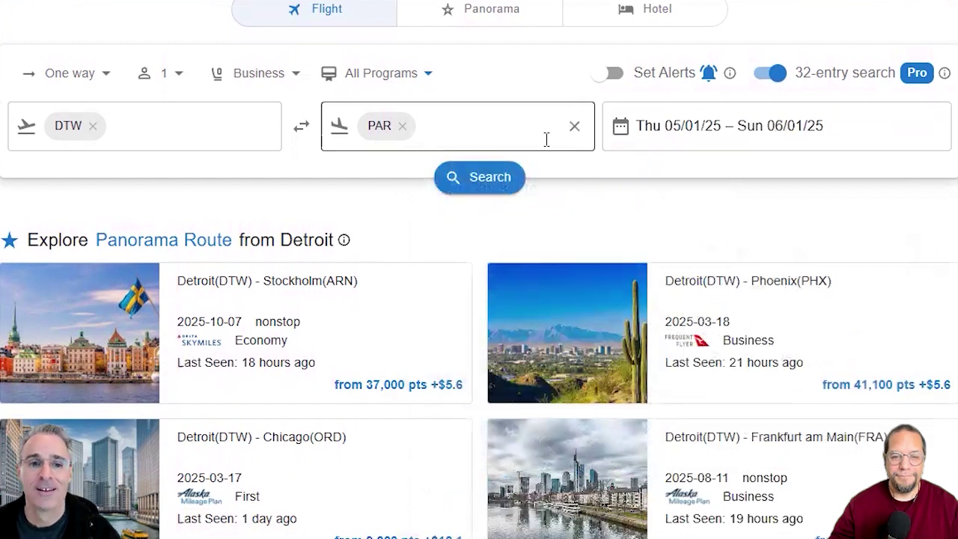
pyautogui.click(184, 78)
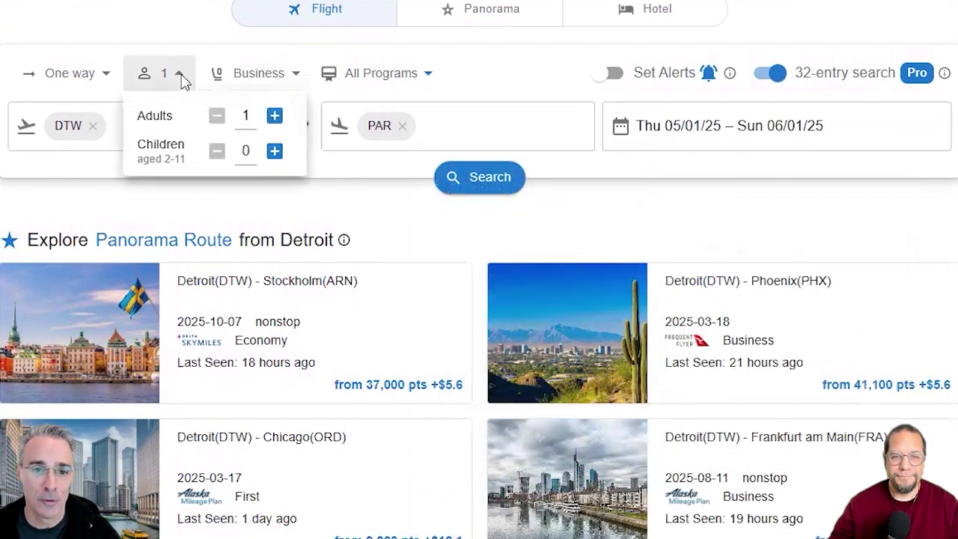
pyautogui.click(285, 79)
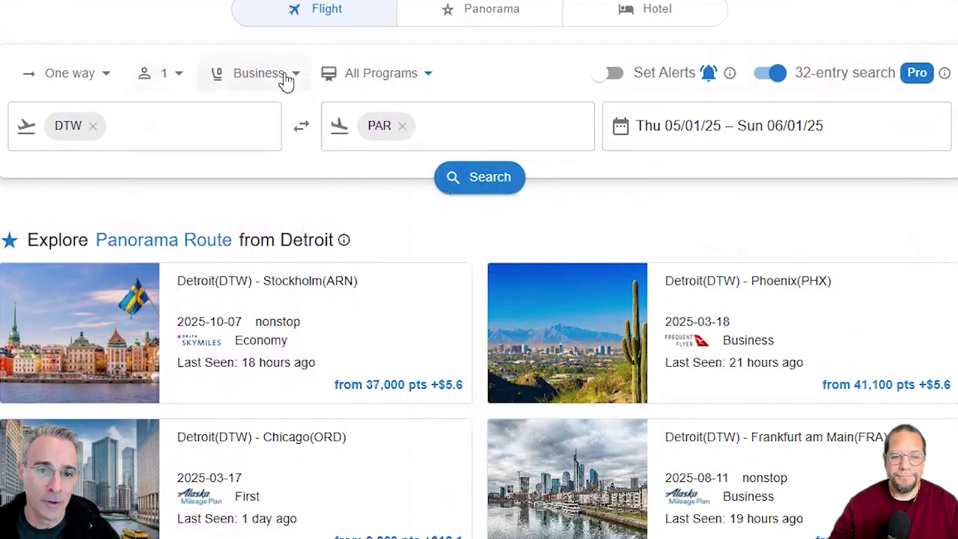
pyautogui.click(284, 79)
pyautogui.click(286, 80)
pyautogui.click(286, 80)
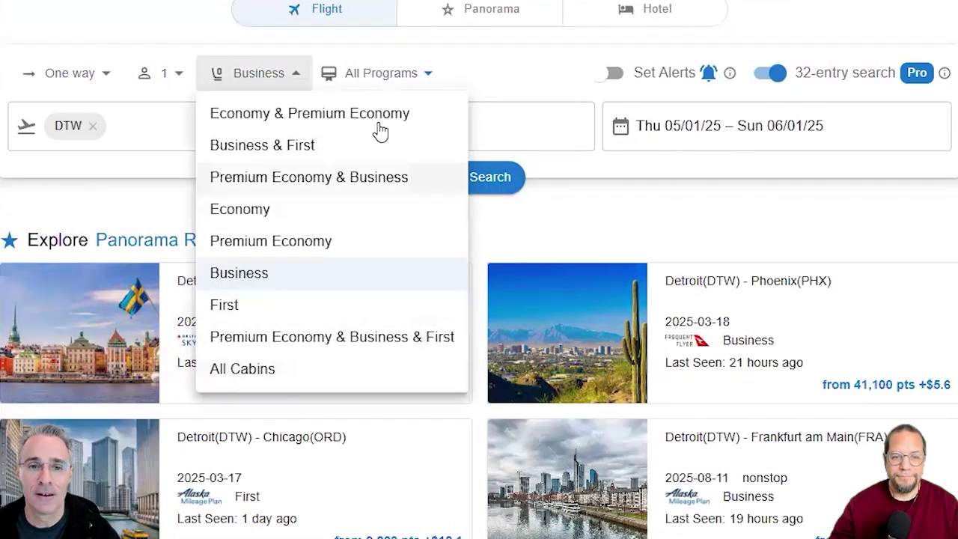
pyautogui.click(507, 69)
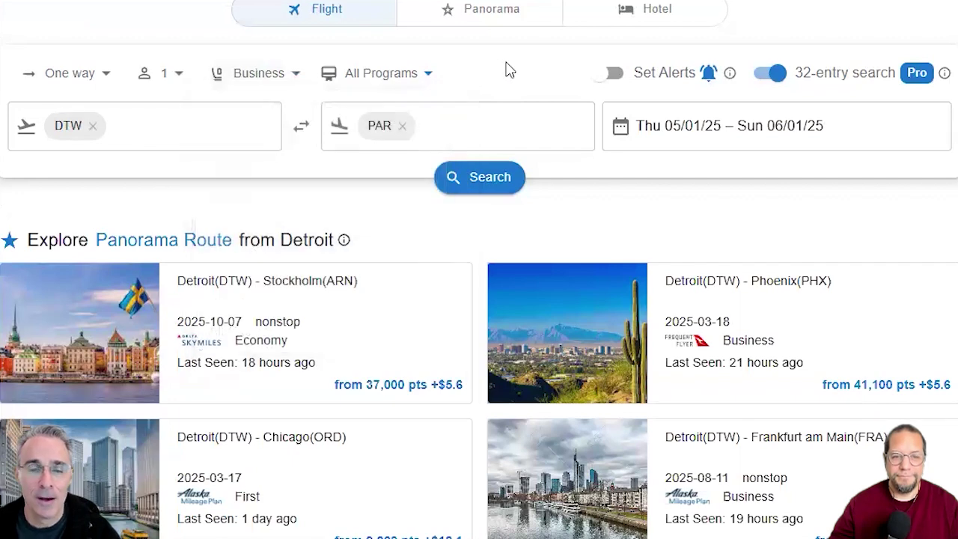
pyautogui.click(411, 79)
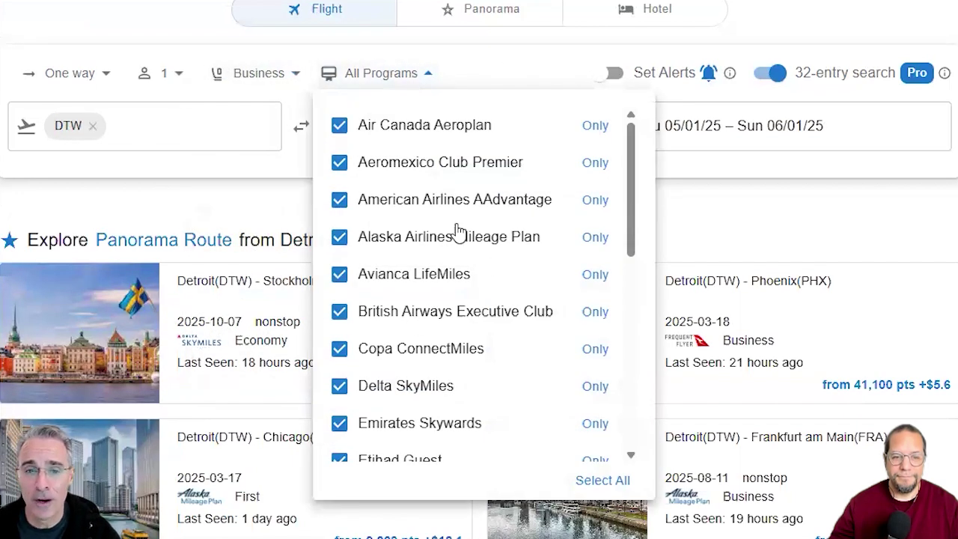
pyautogui.click(513, 73)
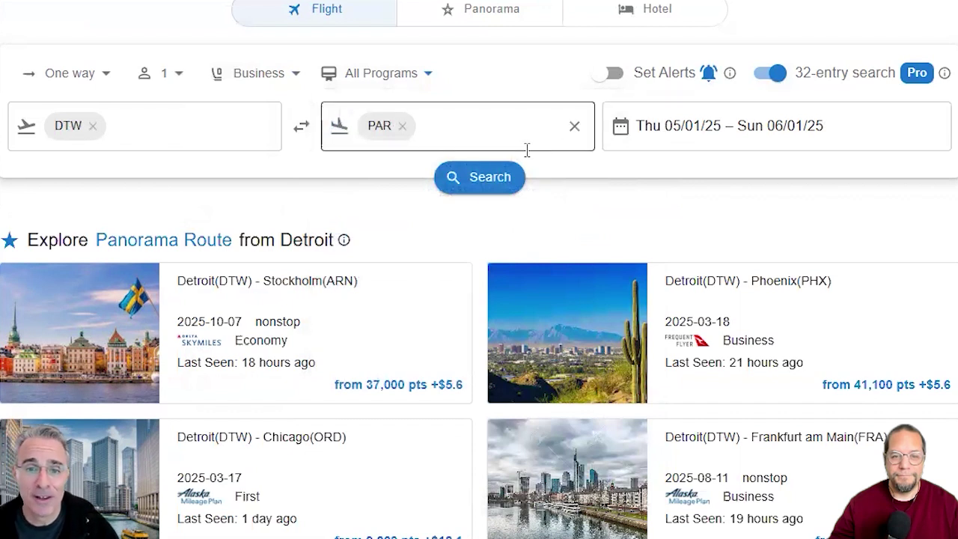
# Run the DTW–PAR search and browse the 1,733 results, then return to the filter bar
pyautogui.click(485, 185)
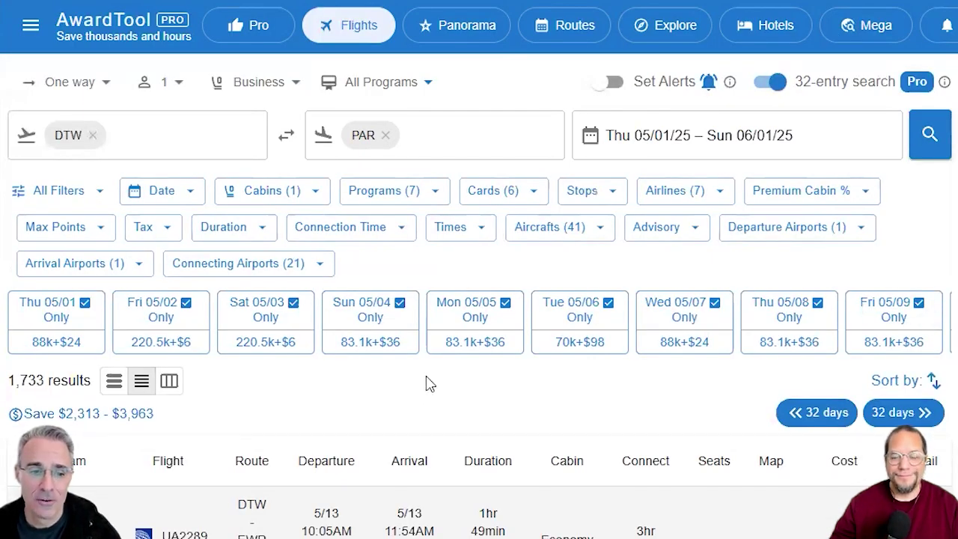
pyautogui.scroll(-2, 428, 385)
pyautogui.scroll(-3, 427, 385)
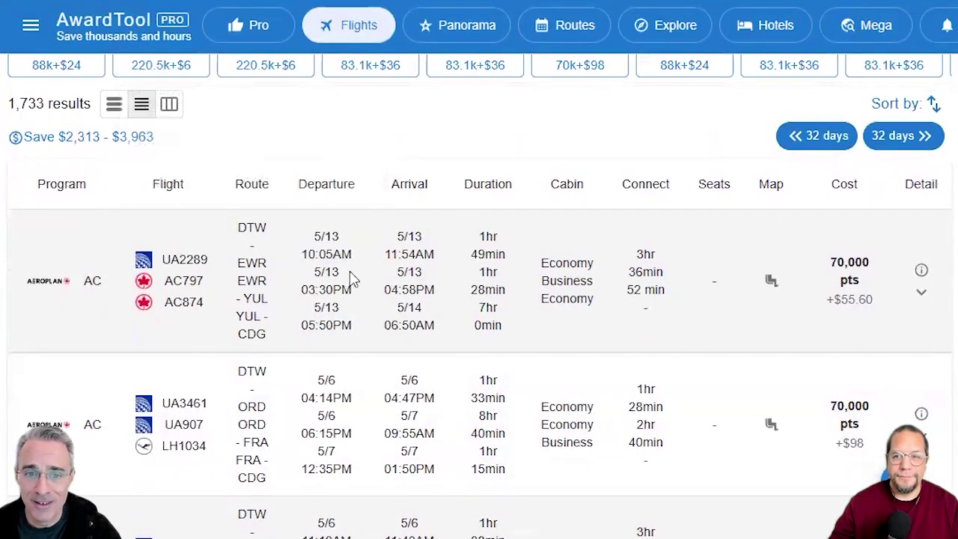
pyautogui.scroll(3, 462, 289)
pyautogui.scroll(2, 430, 360)
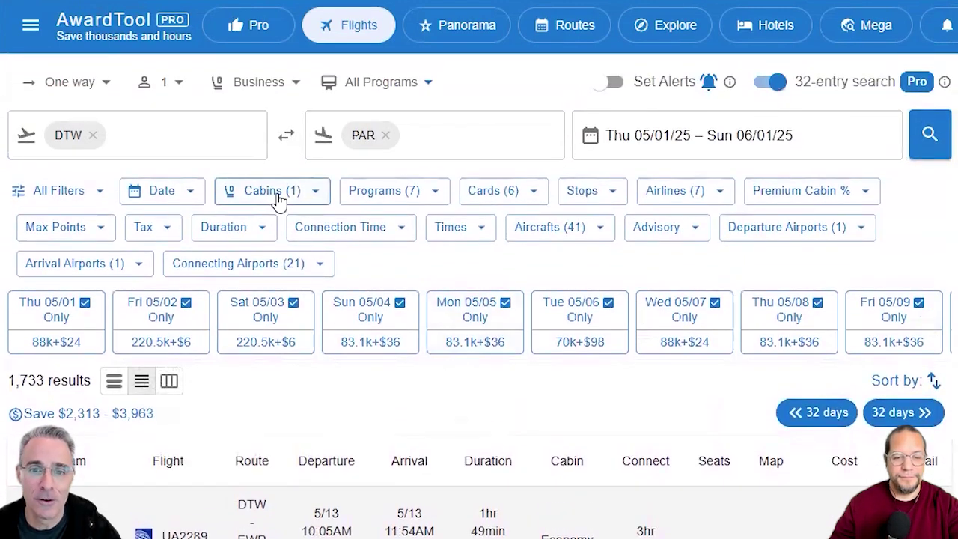
# Set the Stops filter to '1 stop or fewer'
pyautogui.click(612, 194)
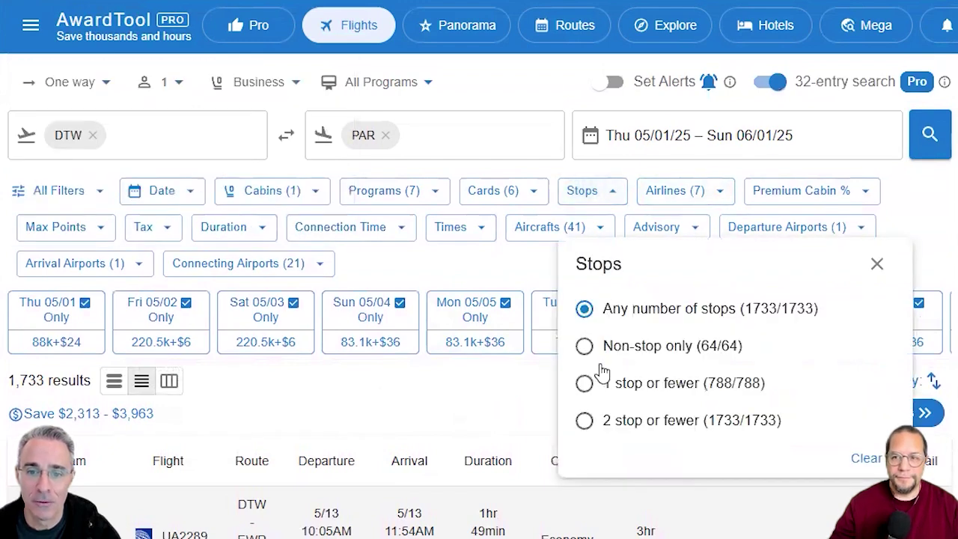
pyautogui.click(586, 389)
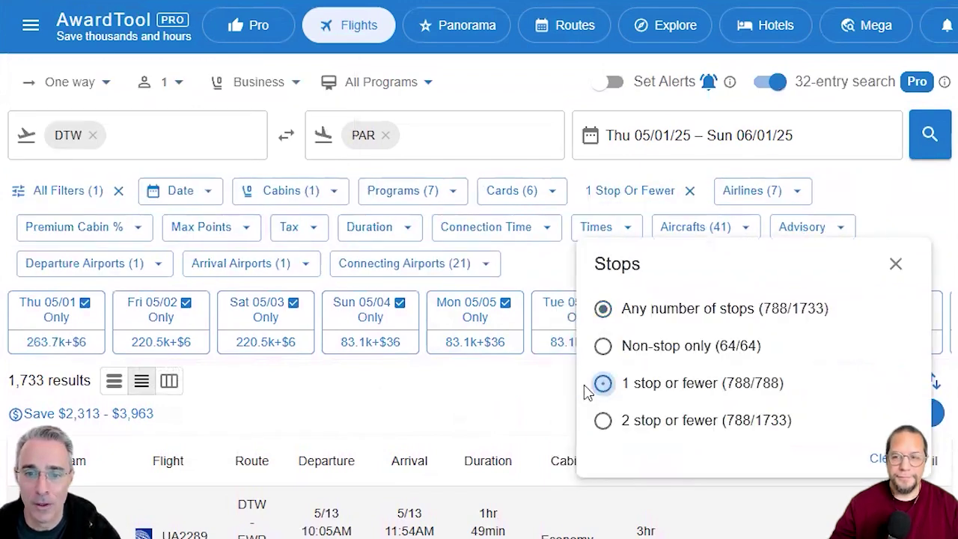
pyautogui.click(502, 394)
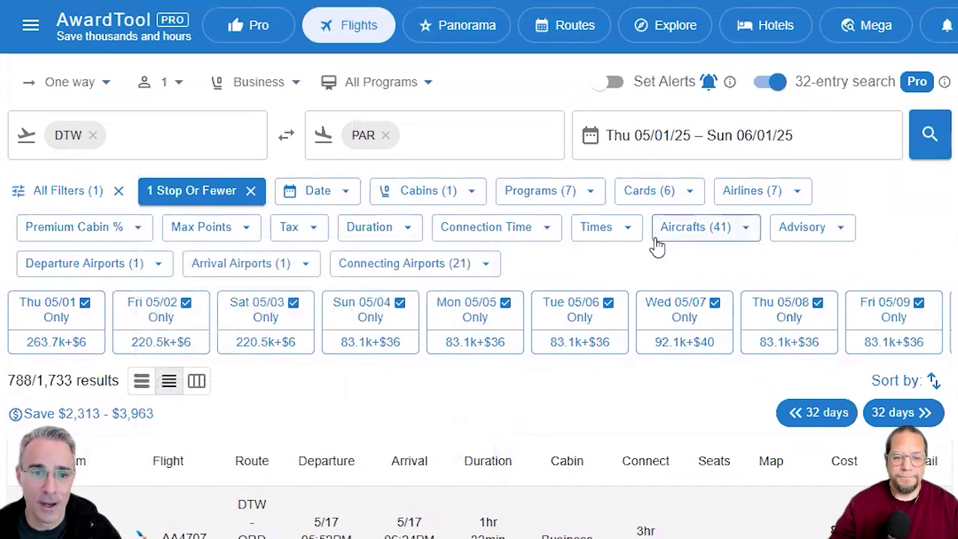
# Lower the maximum tax filter to $156
pyautogui.click(311, 232)
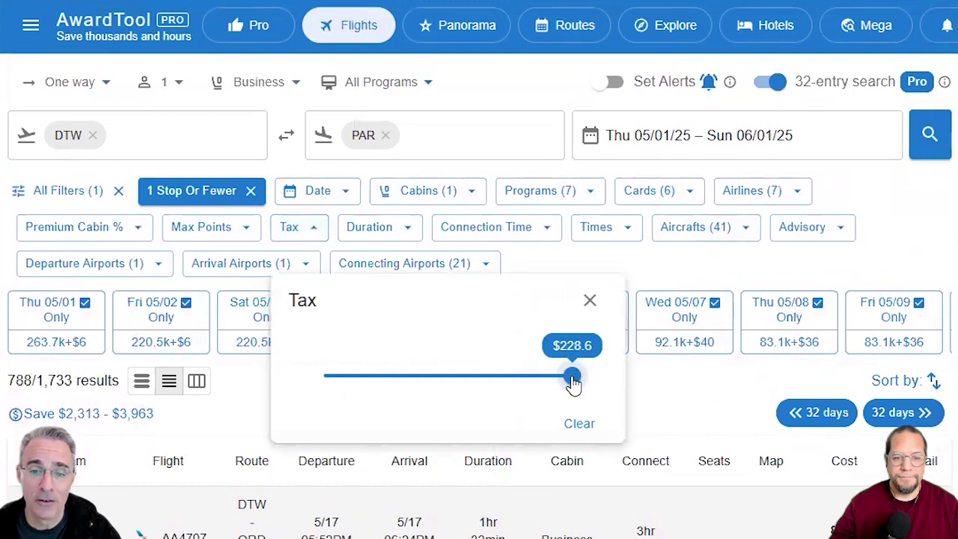
pyautogui.moveTo(572, 377); pyautogui.dragTo(491, 379)
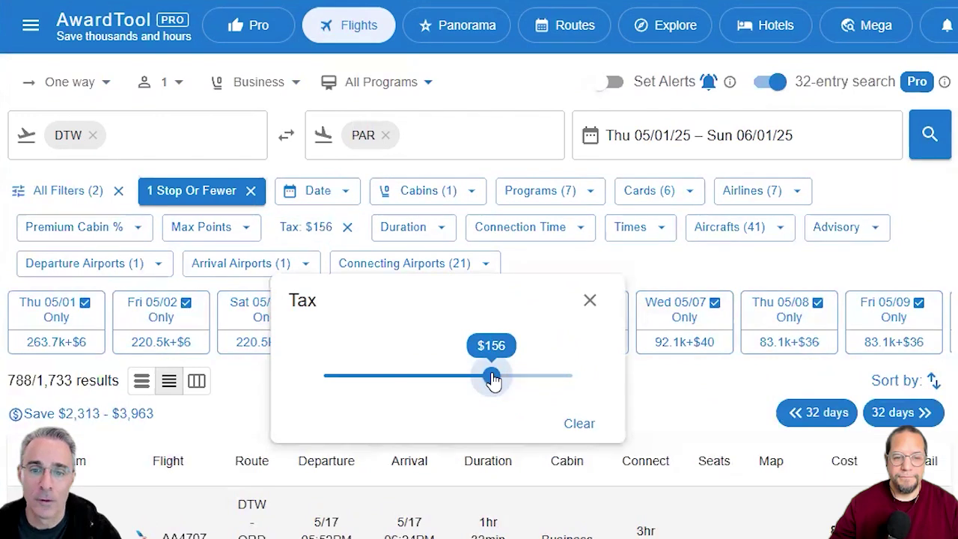
pyautogui.click(680, 391)
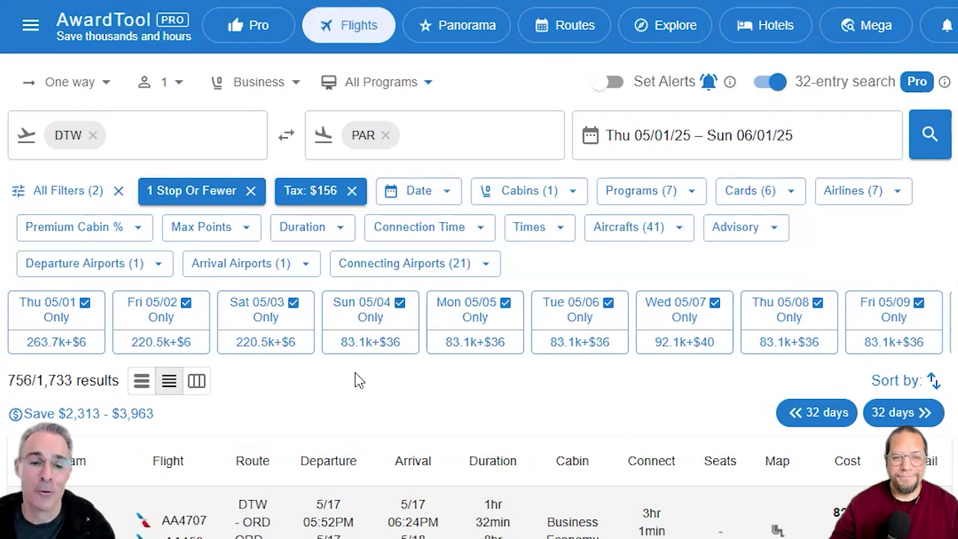
# Set the Premium Cabin % filter to 63%–100%, leaving 709 itineraries
pyautogui.click(135, 234)
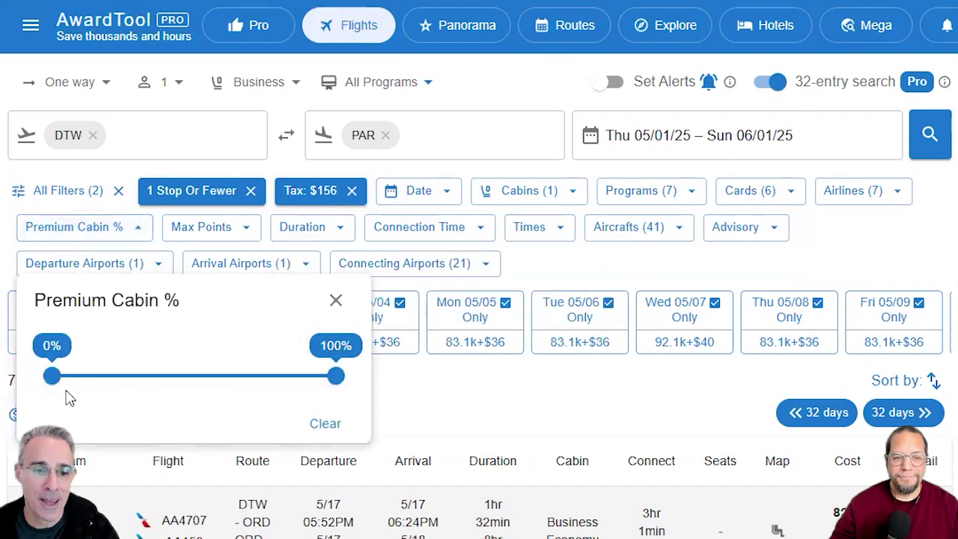
pyautogui.click(53, 377)
pyautogui.click(222, 377)
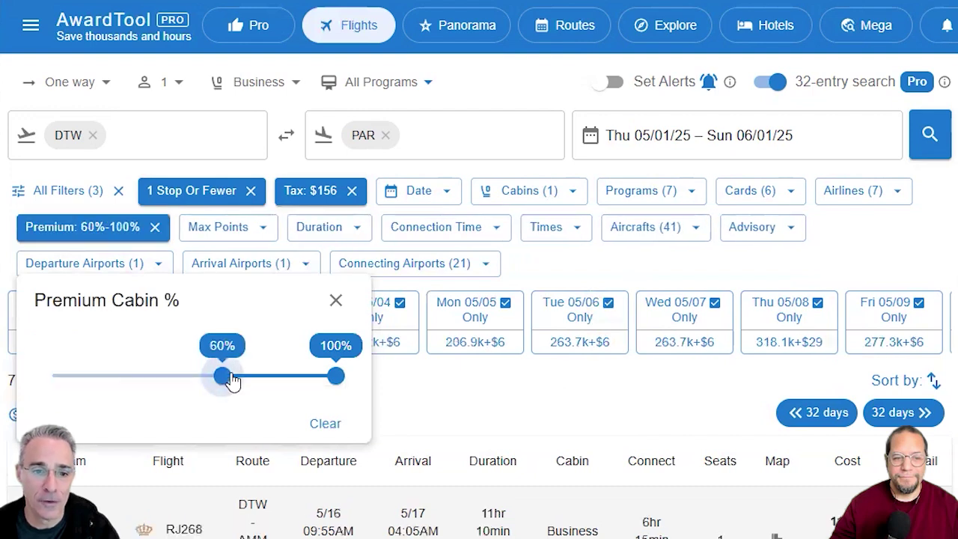
pyautogui.moveTo(233, 380); pyautogui.dragTo(235, 380)
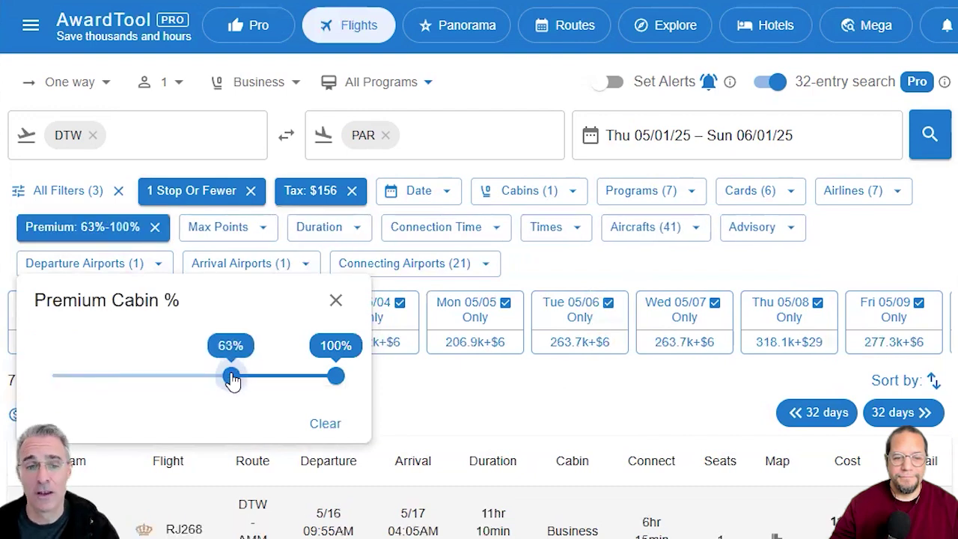
pyautogui.click(456, 386)
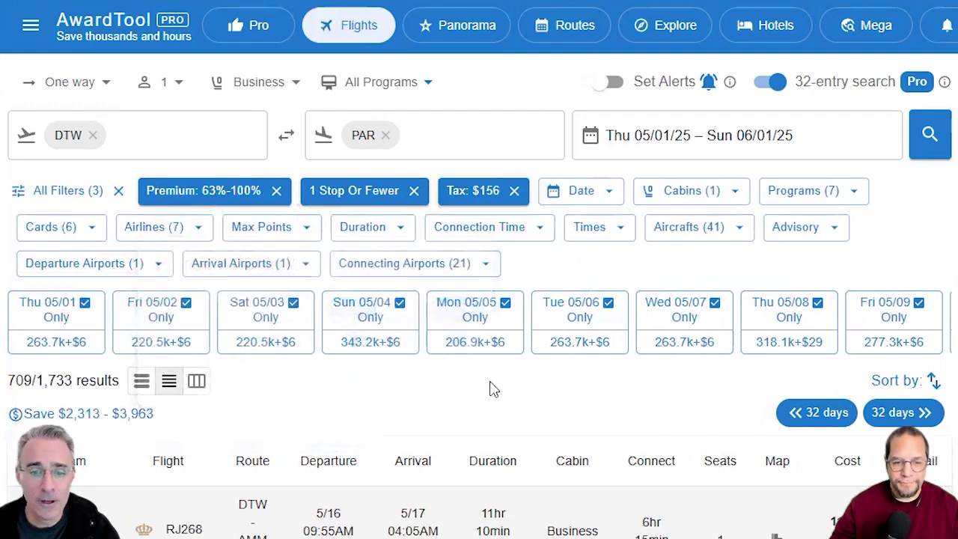
pyautogui.scroll(-2, 490, 387)
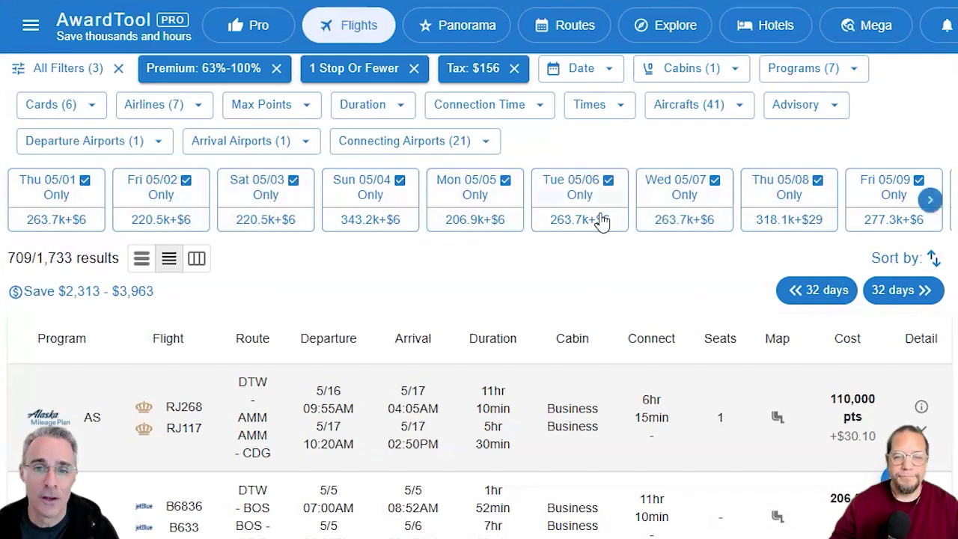
# Advance the date carousel two pages to show 05/10 through 05/18
pyautogui.click(930, 200)
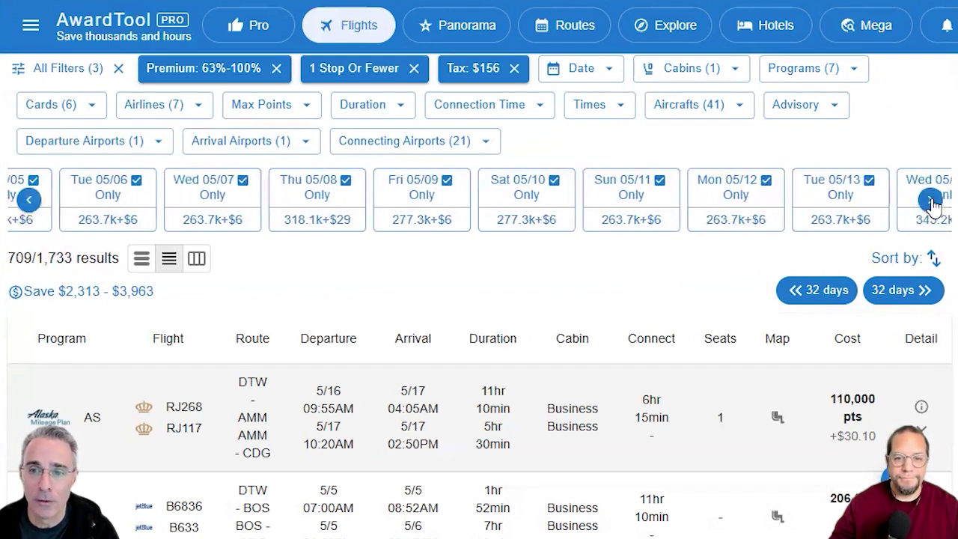
pyautogui.click(930, 201)
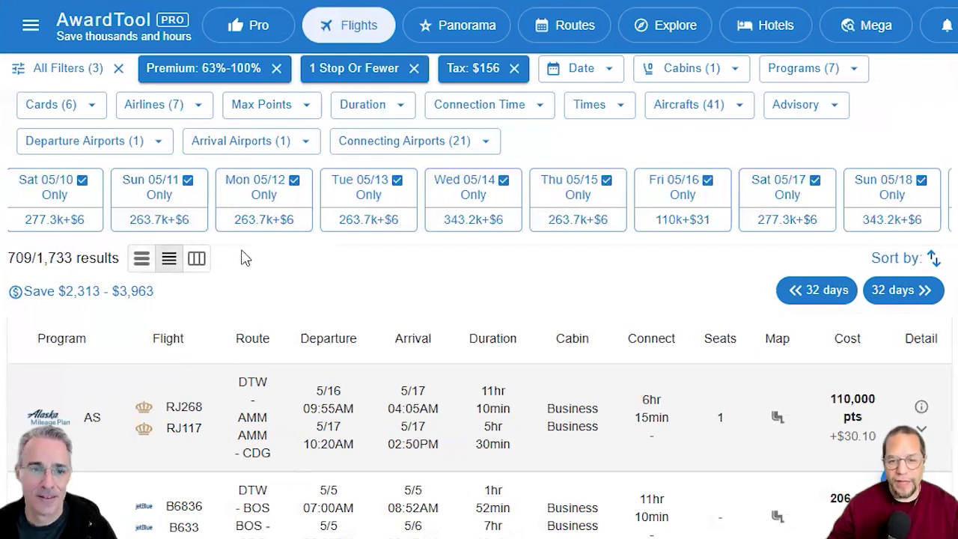
# Switch to card view and scroll through flight cards showing transfer sources and points
pyautogui.click(141, 263)
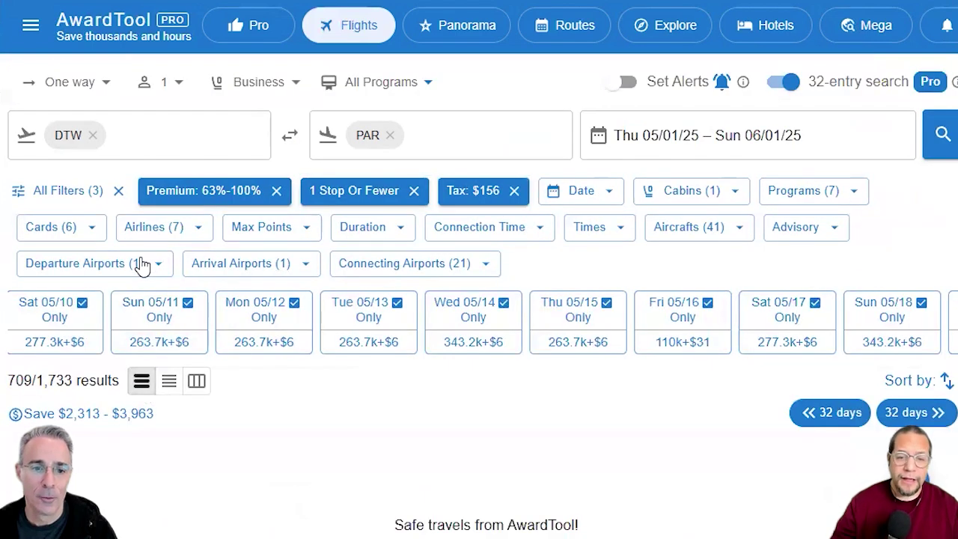
pyautogui.scroll(-1, 511, 363)
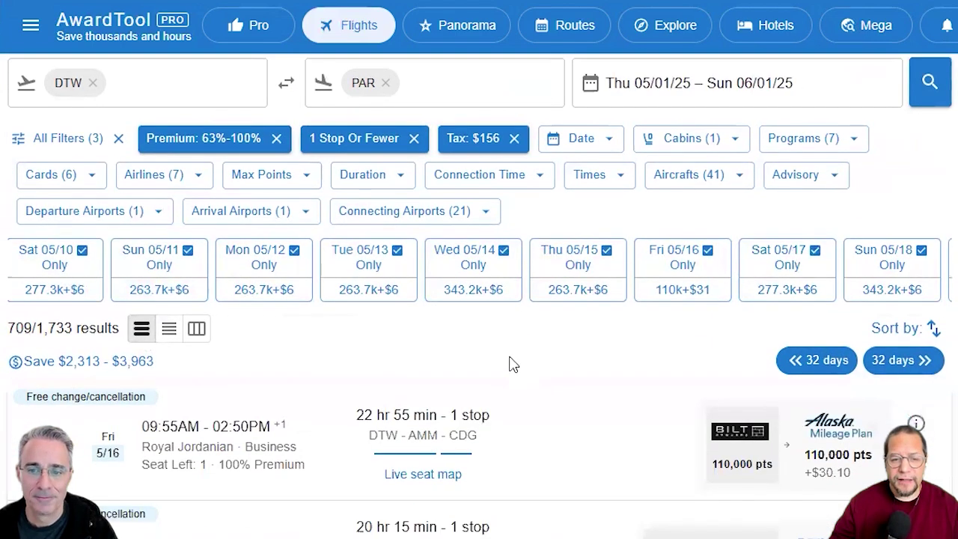
pyautogui.scroll(-2, 534, 316)
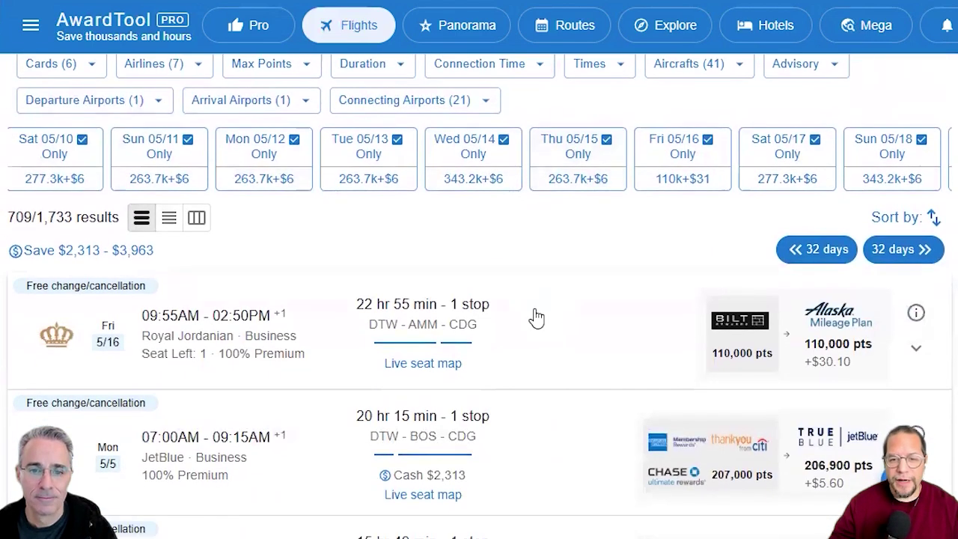
pyautogui.scroll(-1, 620, 250)
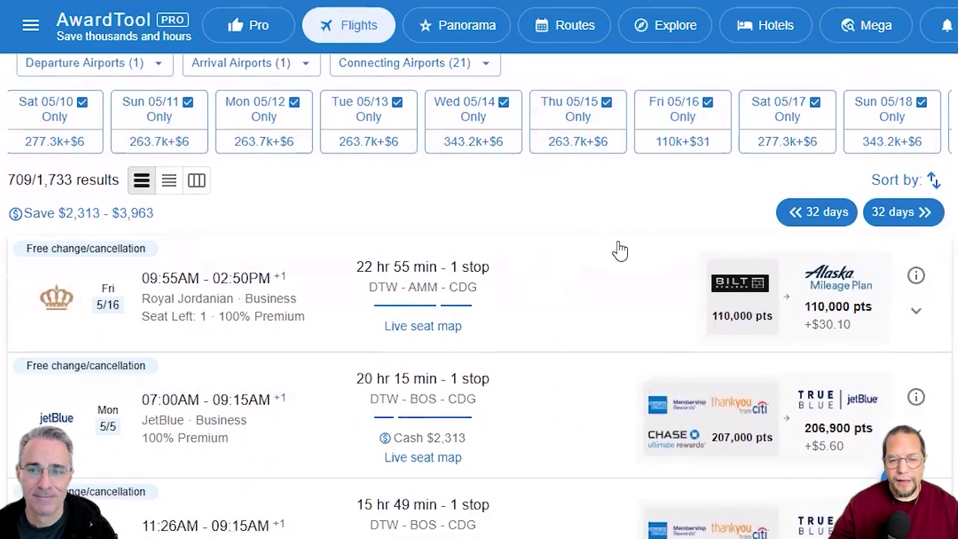
# Switch to the cabin-column grid and scroll through Economy, Premium Eco, Business and First prices
pyautogui.click(197, 183)
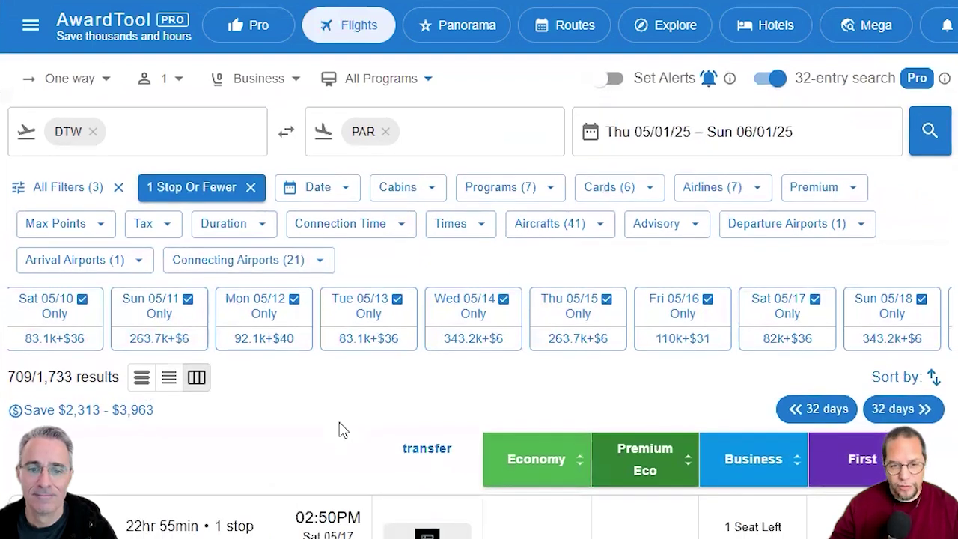
pyautogui.scroll(-4, 274, 349)
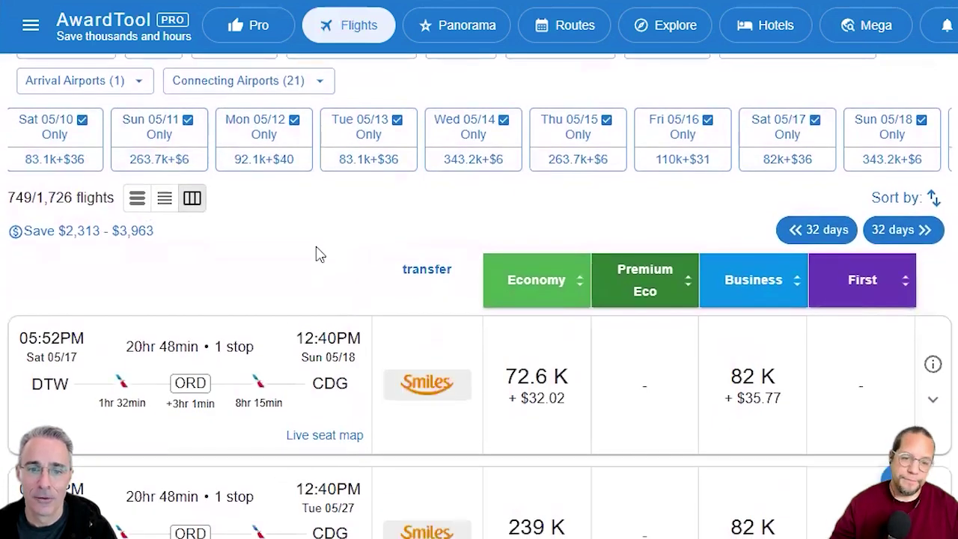
pyautogui.scroll(-2, 317, 253)
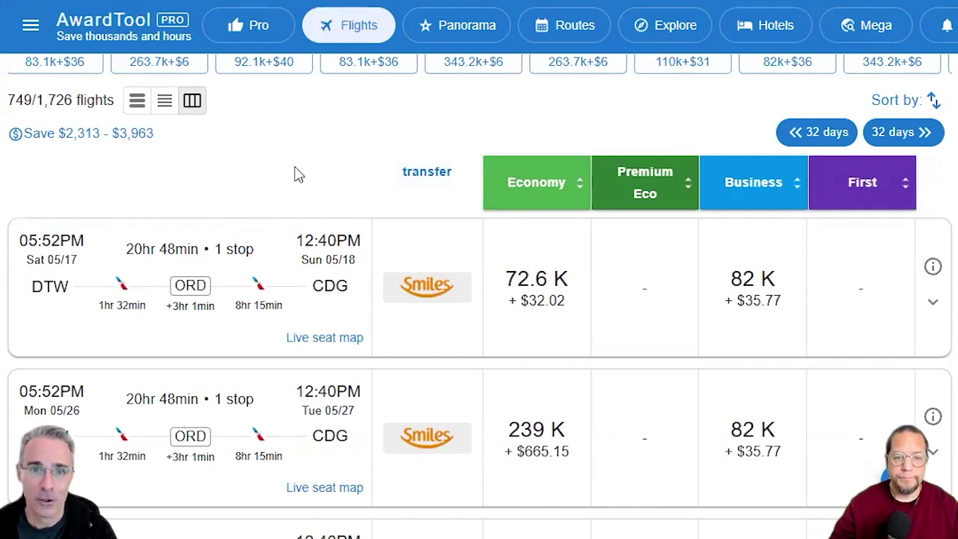
pyautogui.scroll(4, 294, 175)
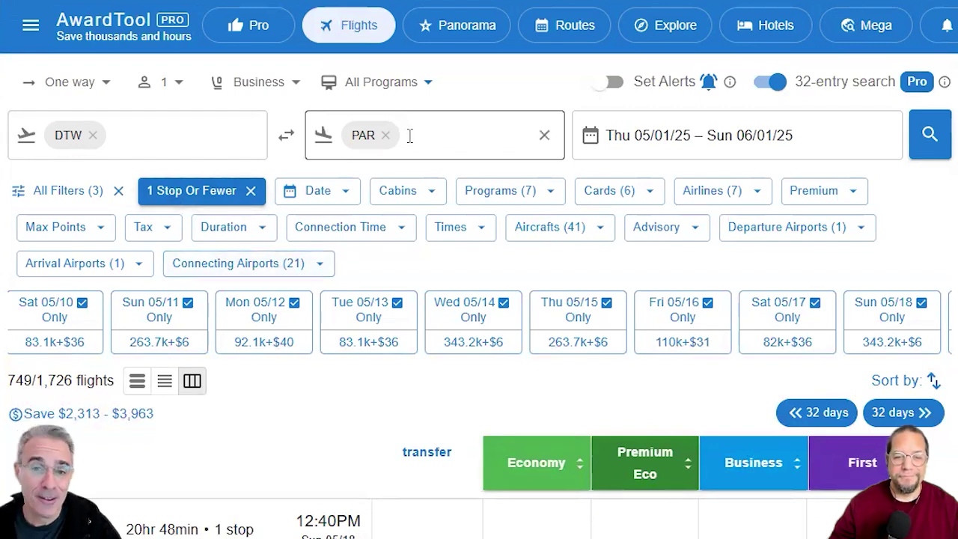
# Set May 14 as the single travel date and remove the PAR destination chip
pyautogui.click(637, 135)
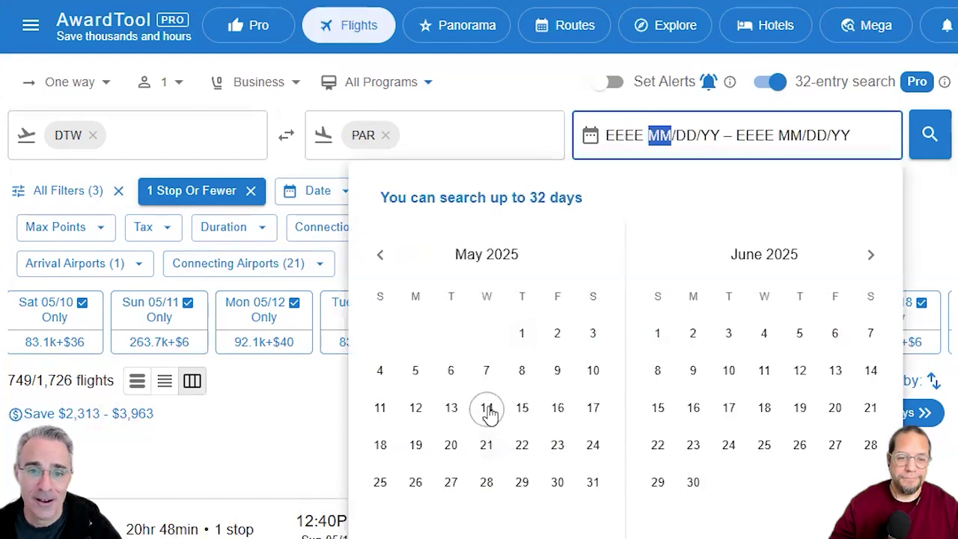
pyautogui.click(487, 408)
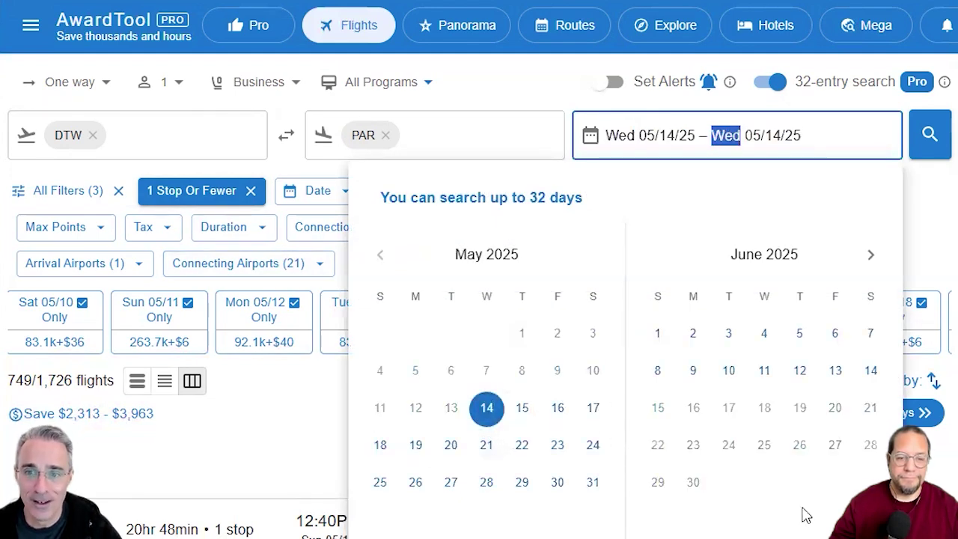
pyautogui.click(486, 409)
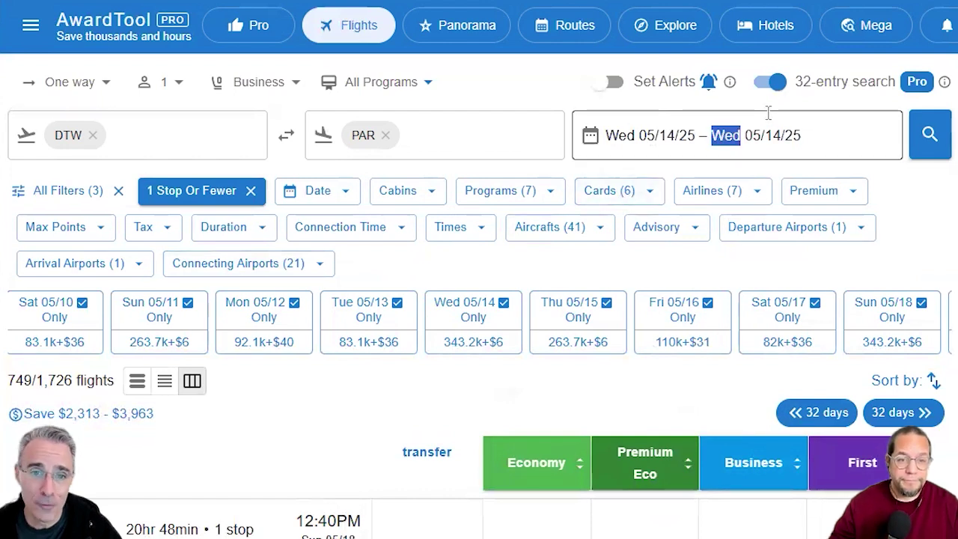
pyautogui.click(386, 135)
pyautogui.click(388, 136)
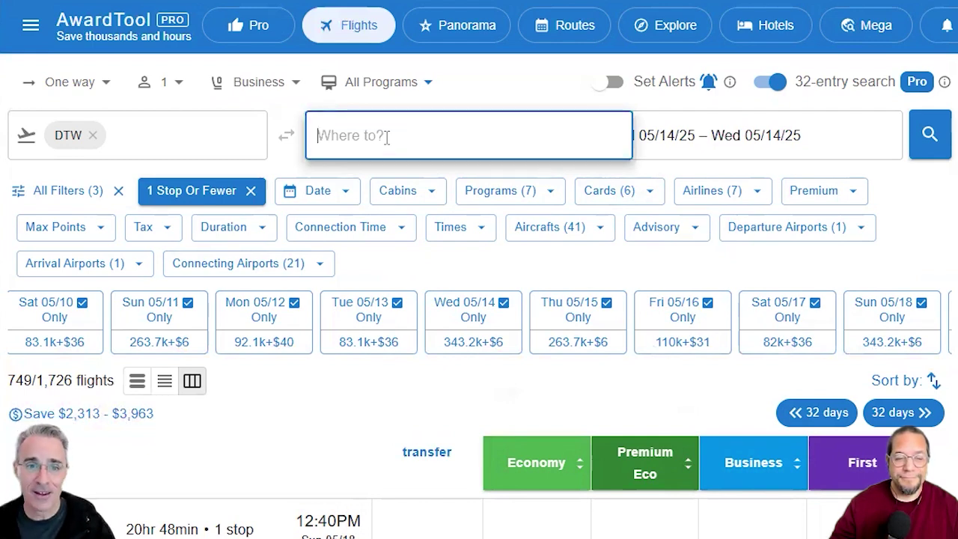
# Add Paris (All Airports) and London (All Airports) as destinations
pyautogui.write('par')
pyautogui.click(329, 218)
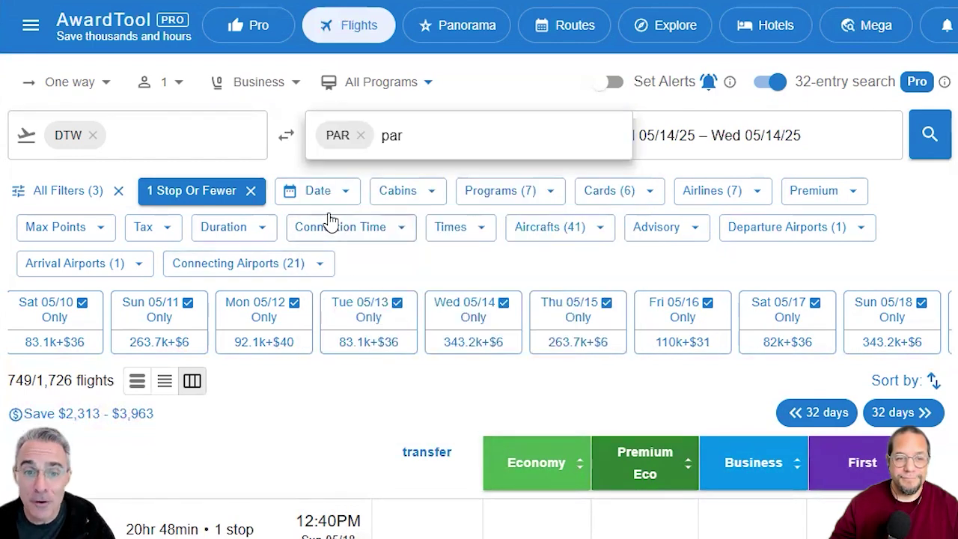
pyautogui.click(453, 131)
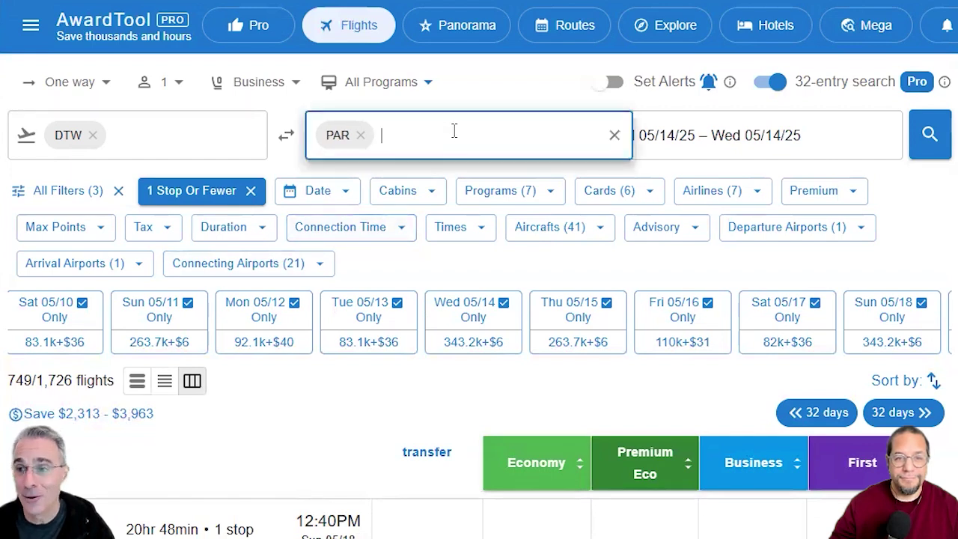
pyautogui.write('lon')
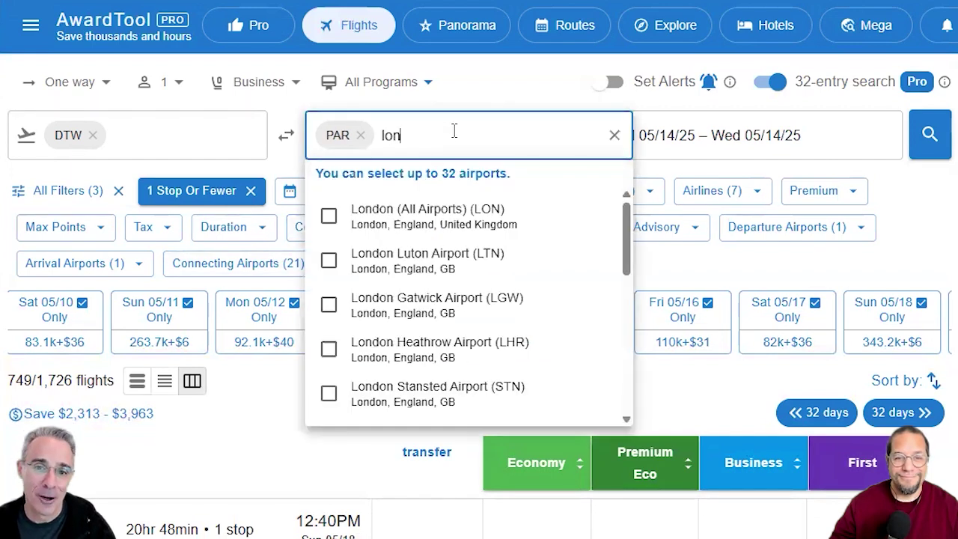
pyautogui.click(328, 217)
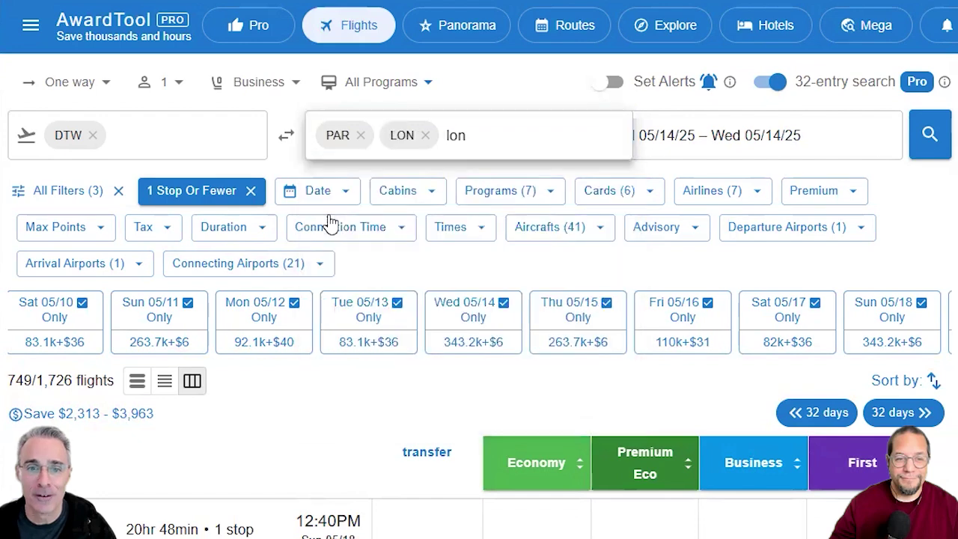
# Add Rome (All Airports) as a third destination and glance at the Programs list
pyautogui.click(491, 133)
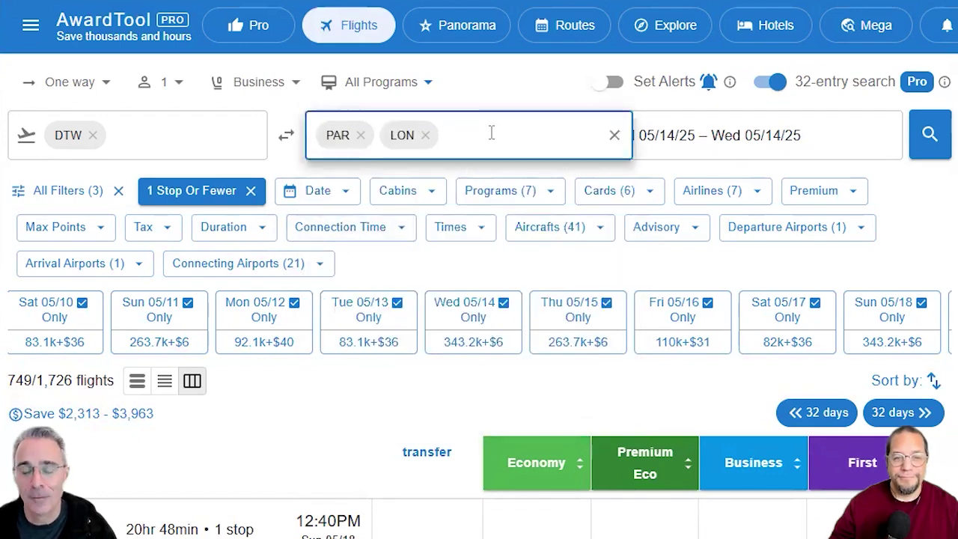
pyautogui.write('rome')
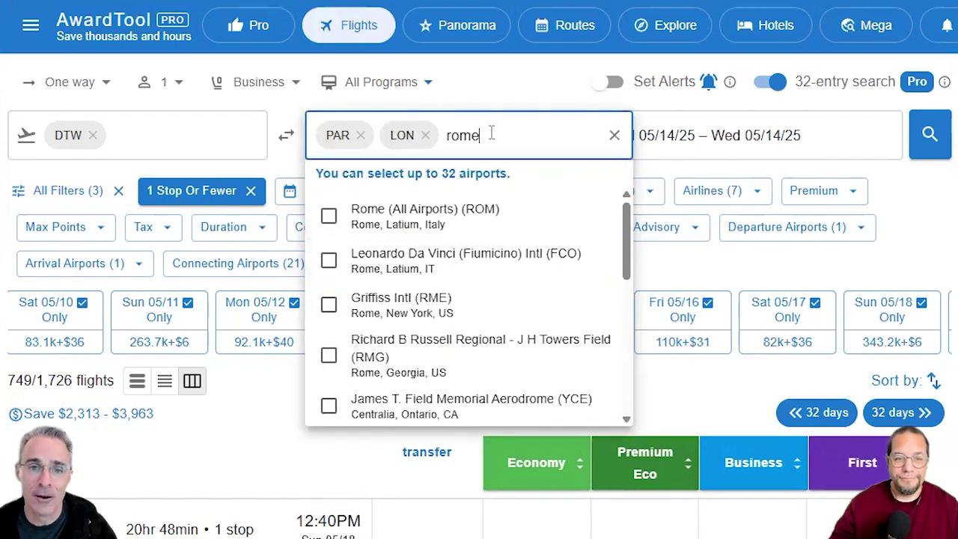
pyautogui.click(329, 216)
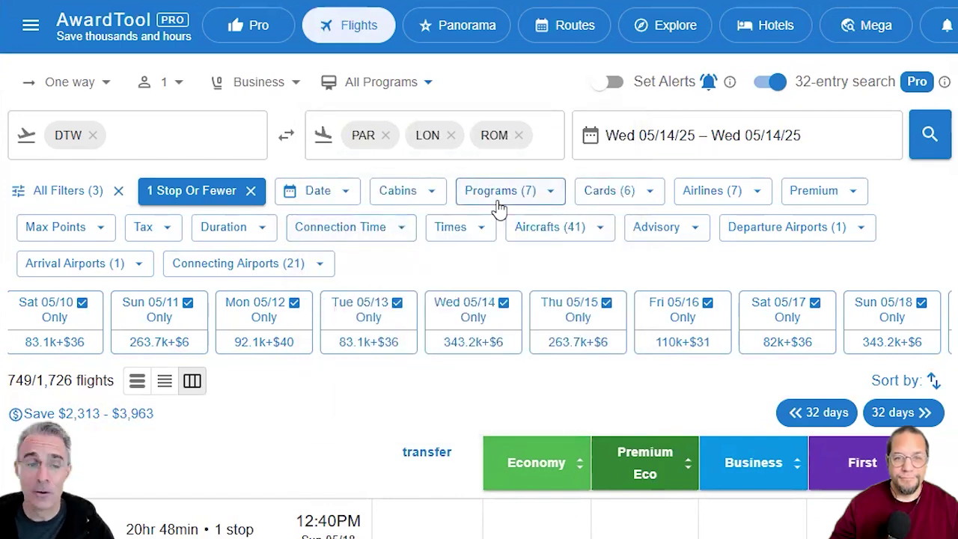
pyautogui.click(498, 199)
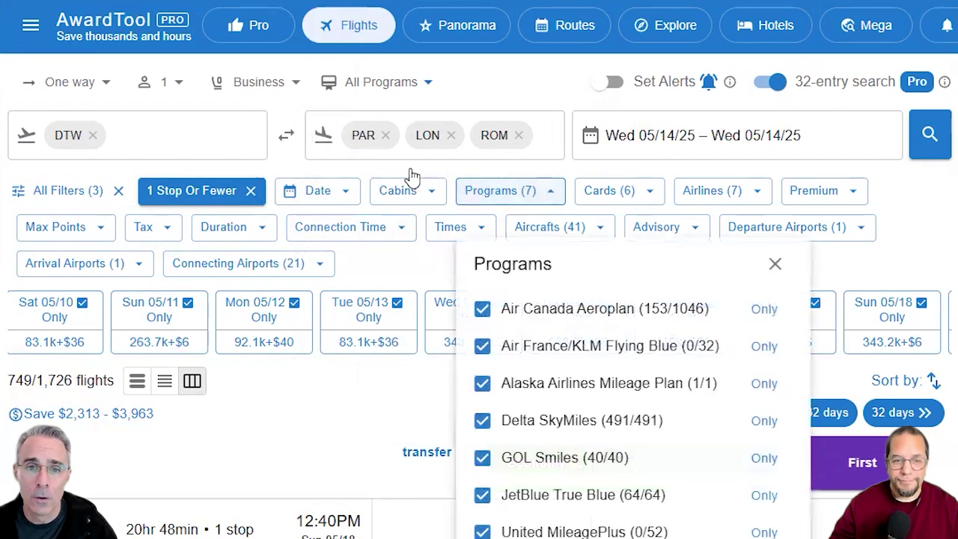
pyautogui.click(518, 109)
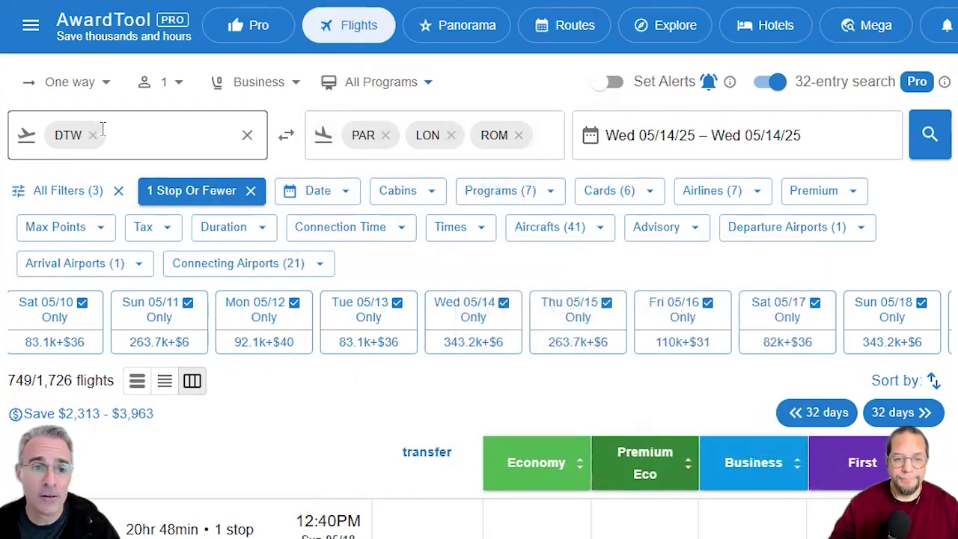
# Search 'chi', 'was' and 'new yo' and add each city's All Airports option (CHI, WAS, NYC) as an origin
pyautogui.click(140, 132)
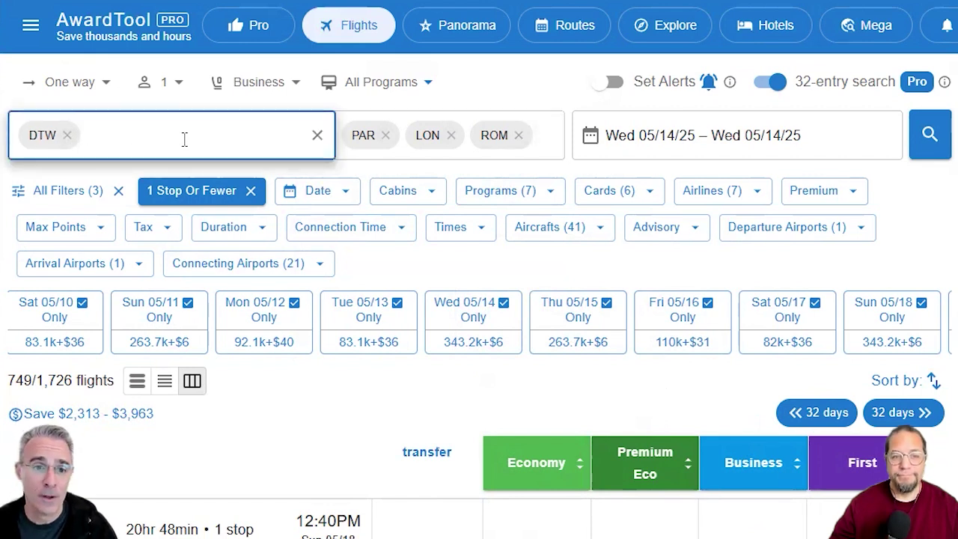
pyautogui.write('chi')
pyautogui.click(31, 217)
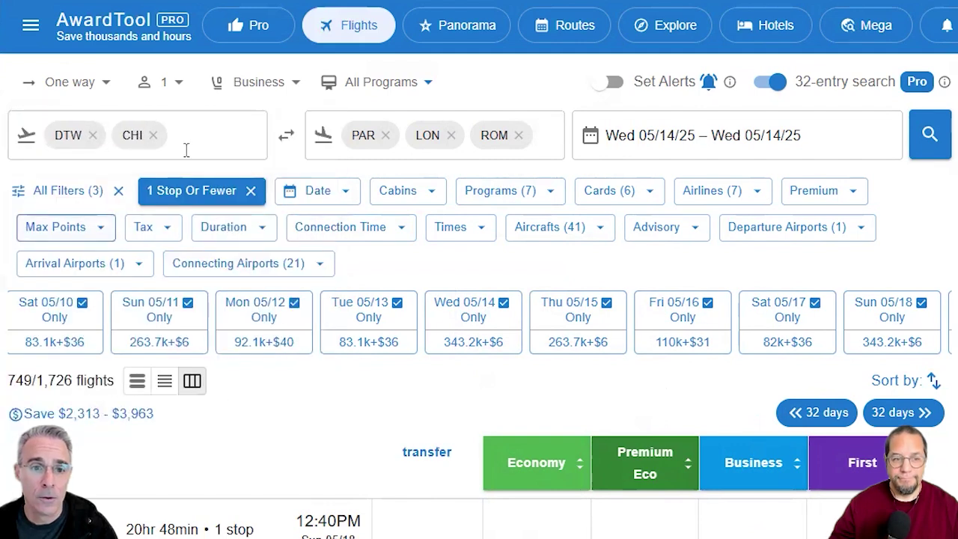
pyautogui.click(195, 137)
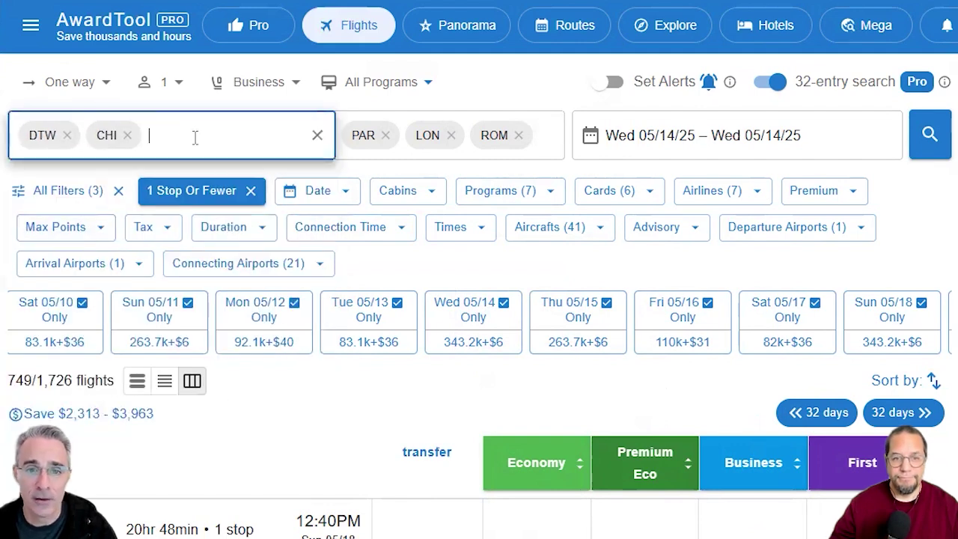
pyautogui.write('w')
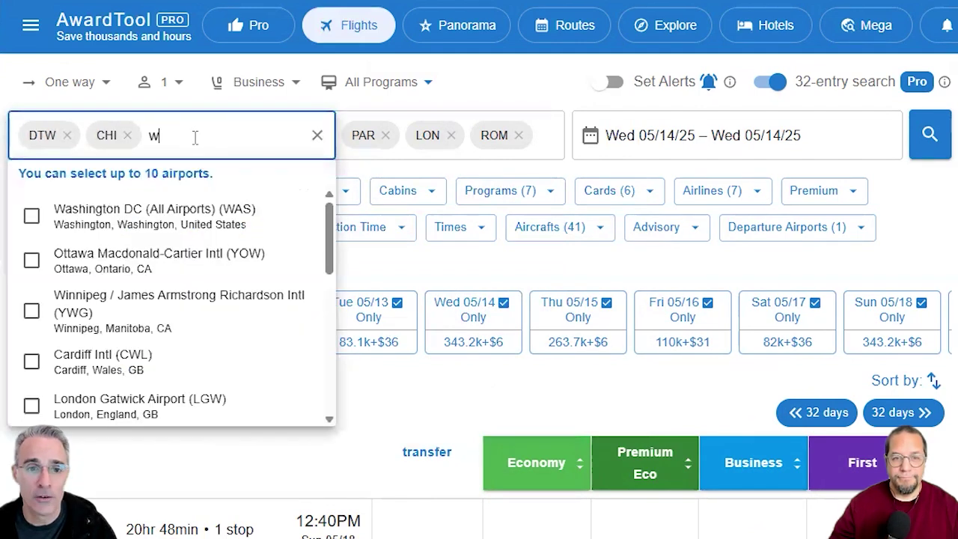
pyautogui.write('as')
pyautogui.click(32, 216)
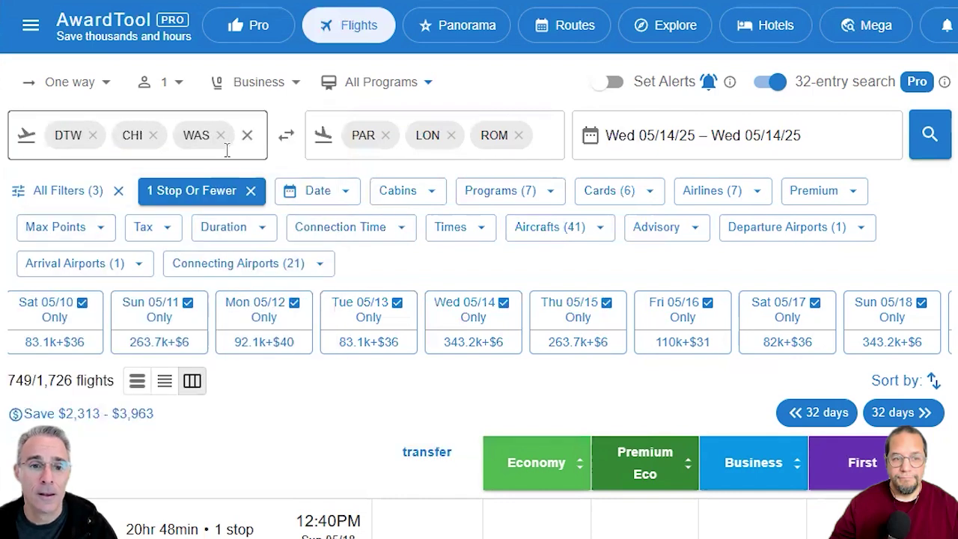
pyautogui.click(229, 150)
pyautogui.write('ne')
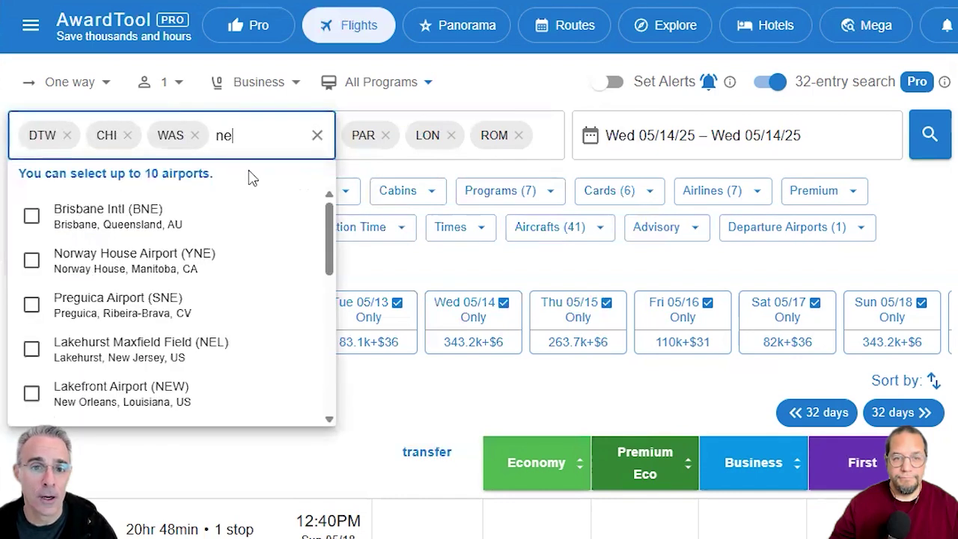
pyautogui.write('w yo')
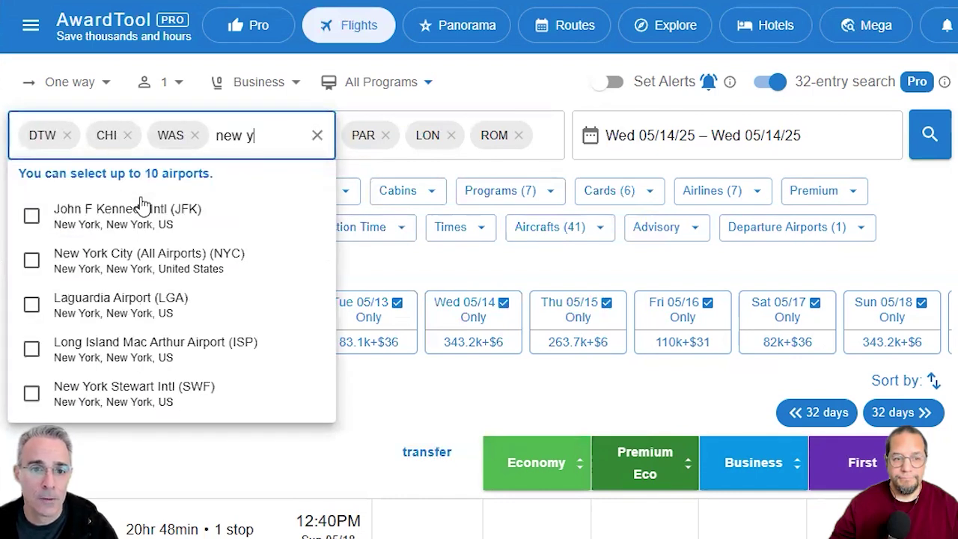
pyautogui.click(32, 262)
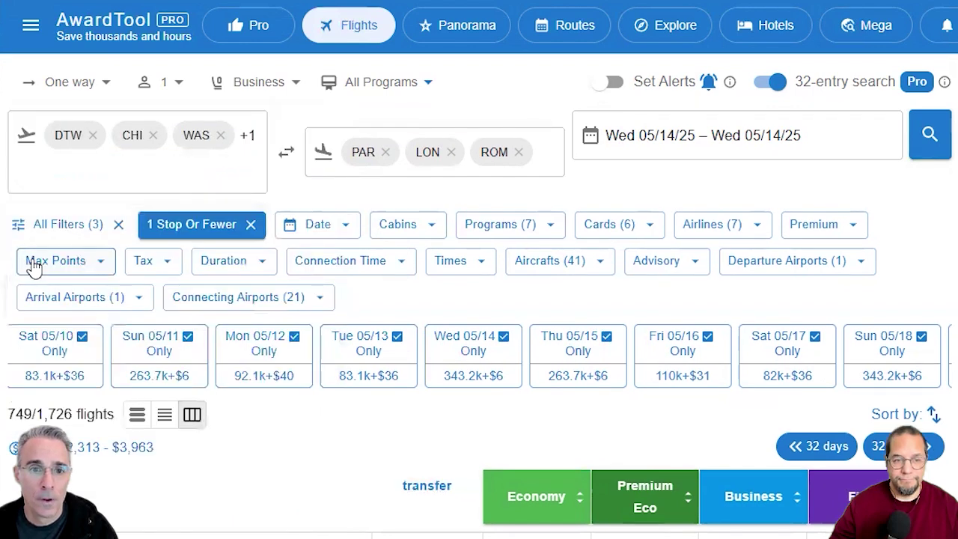
# Close the origin list and pick Wed May 14 to Thu May 15, 2025 as the travel date range
pyautogui.click(397, 161)
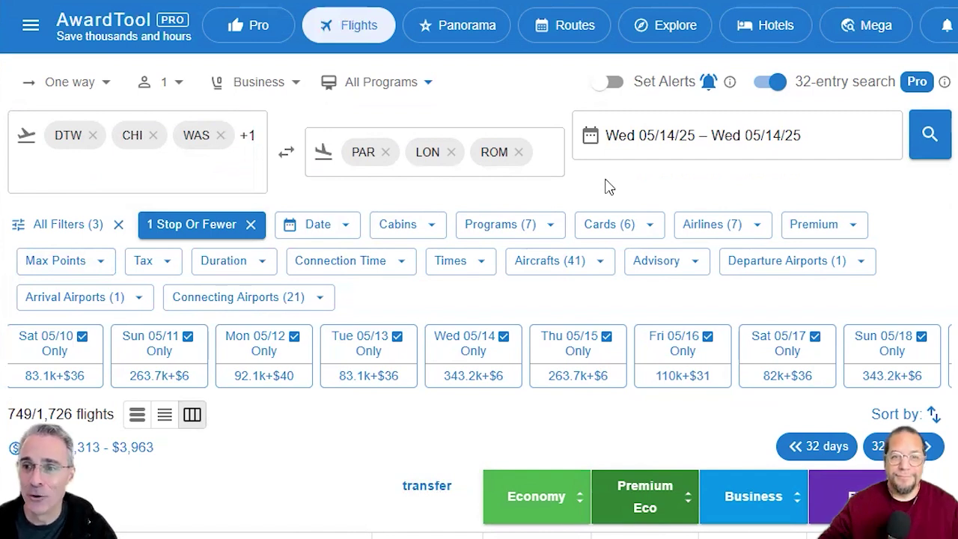
pyautogui.click(662, 135)
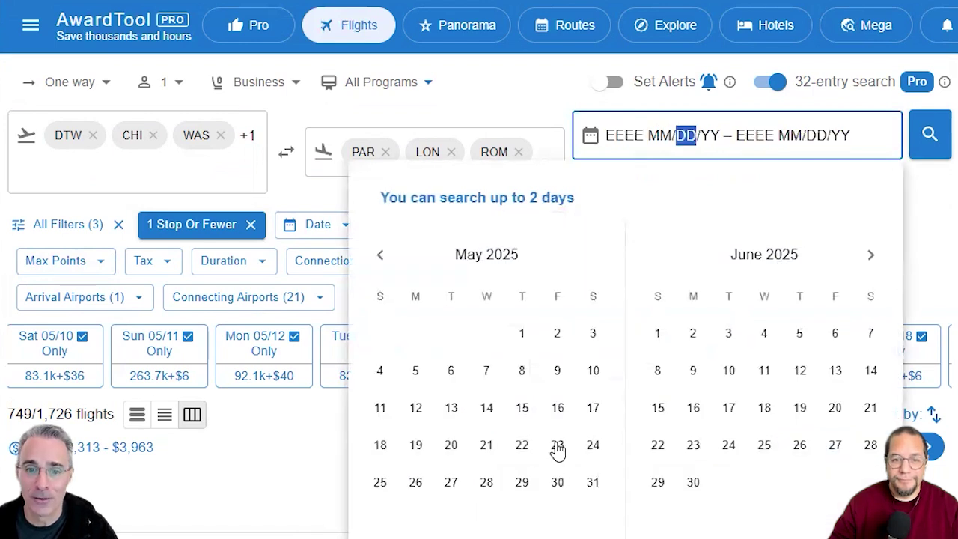
pyautogui.click(486, 407)
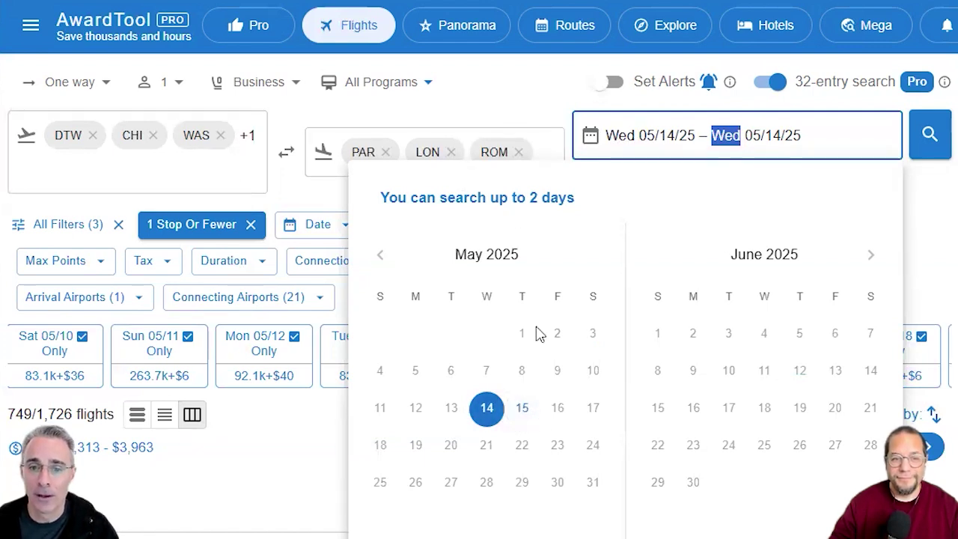
pyautogui.click(523, 409)
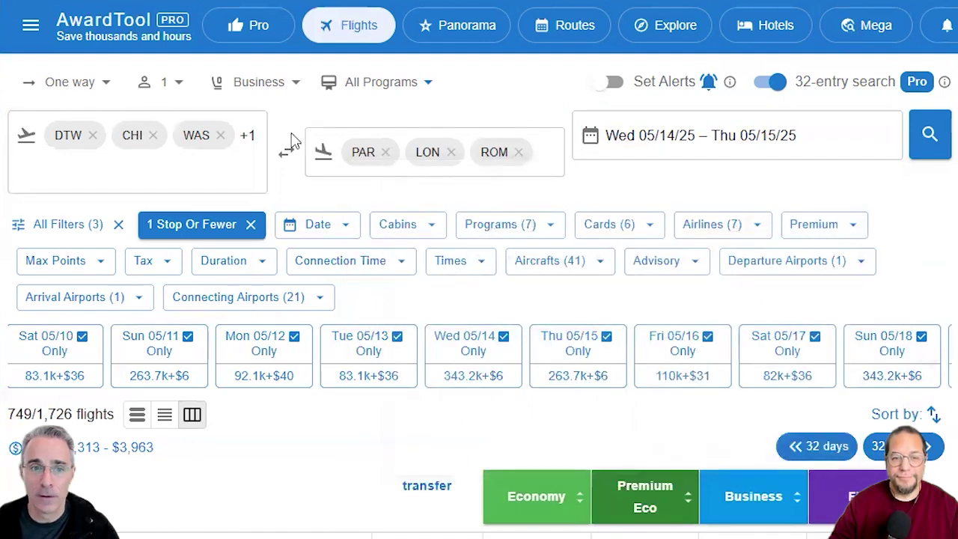
# Remove the DTW chip, leaving CHI, WAS and NYC, and pick May 14 to May 16, 2025 as the travel dates
pyautogui.click(91, 139)
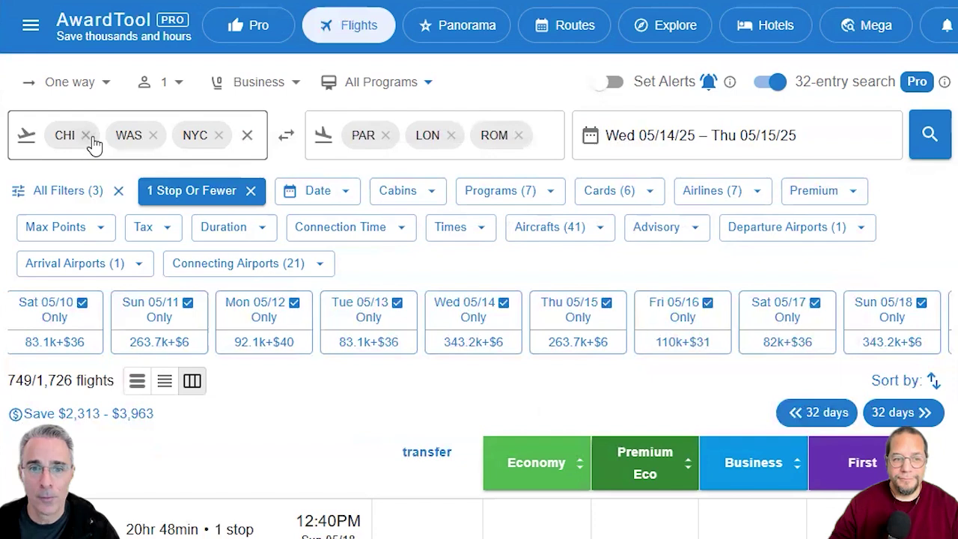
pyautogui.click(662, 127)
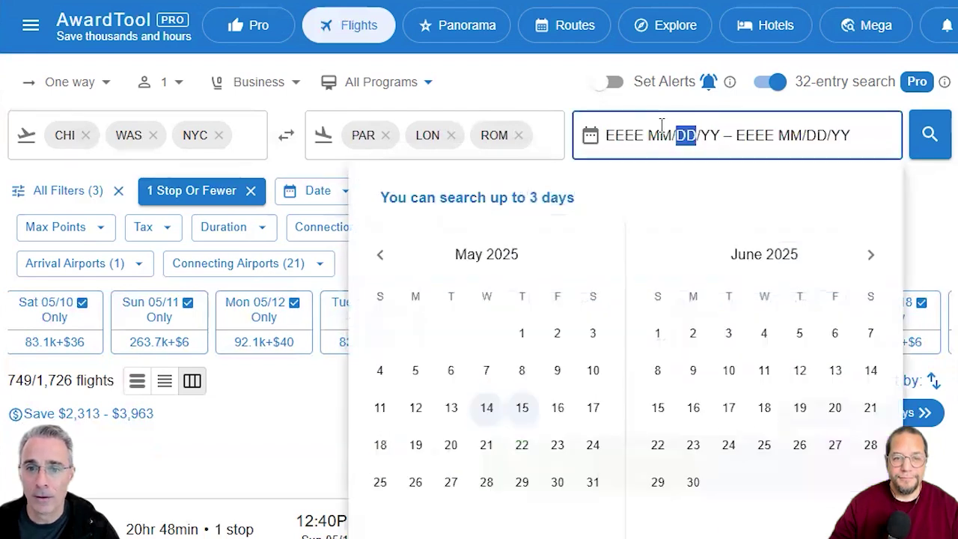
pyautogui.click(487, 408)
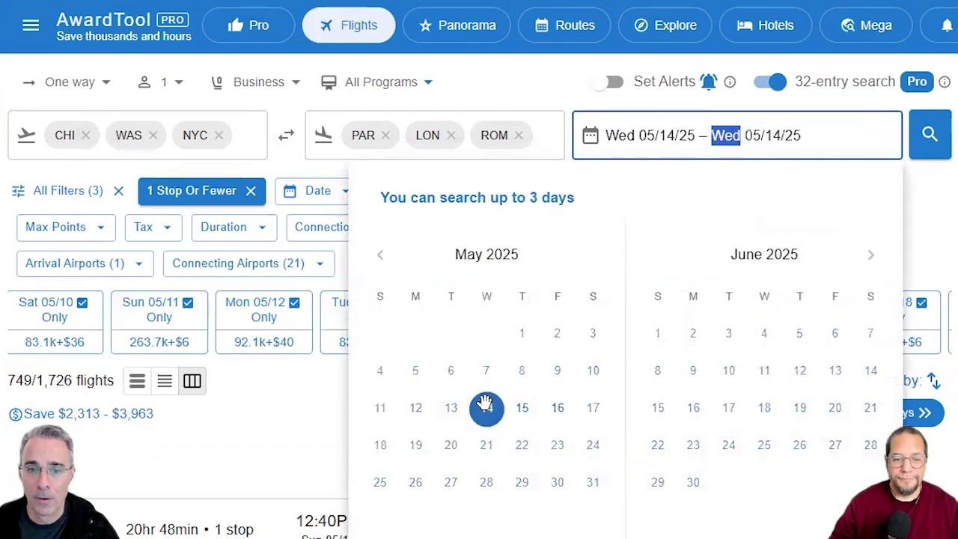
pyautogui.click(560, 409)
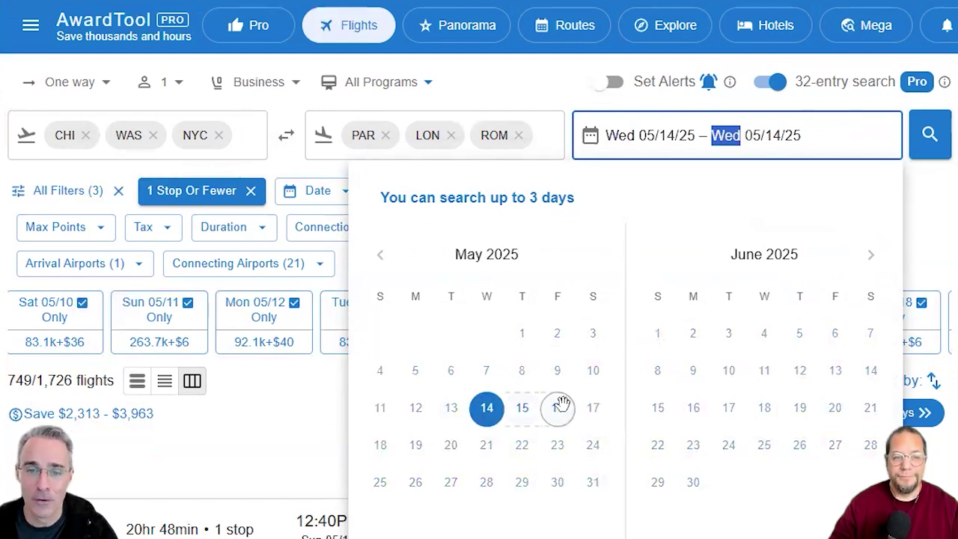